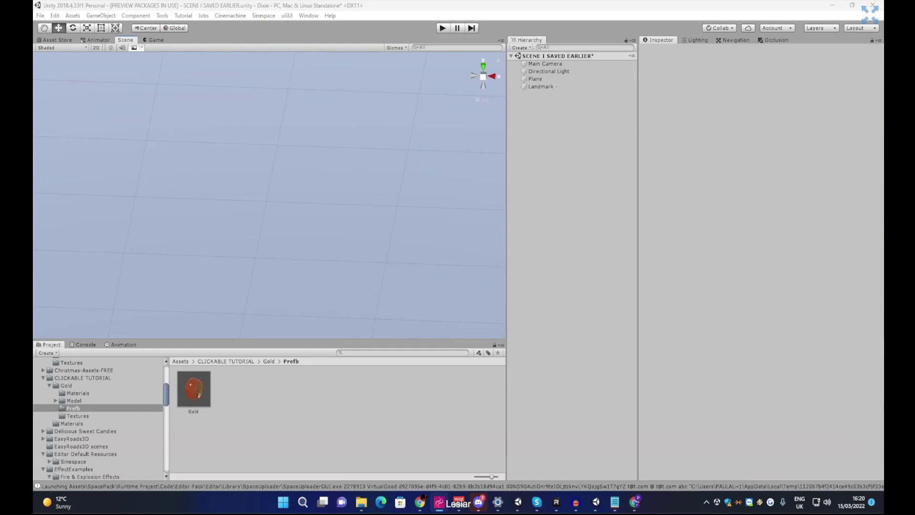
Drag the Gold pot prefab from the Project panel into the Scene view
click(193, 388)
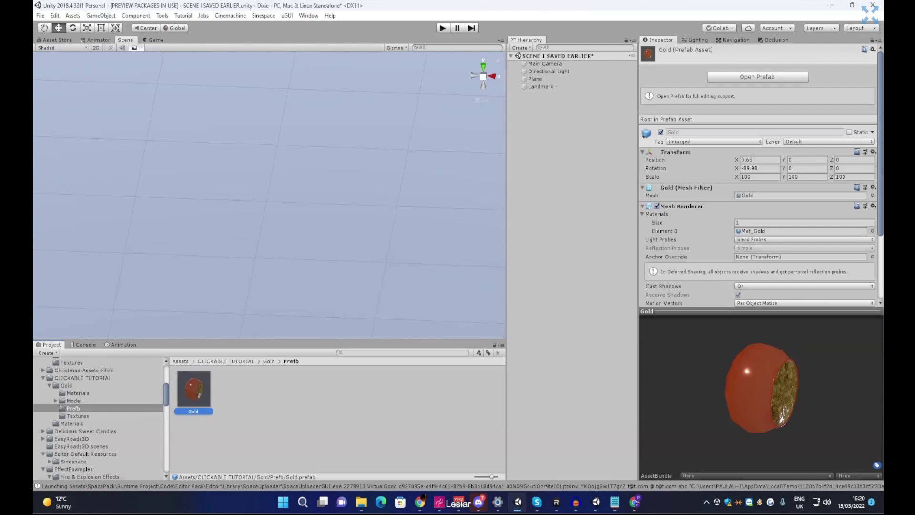
key(Escape)
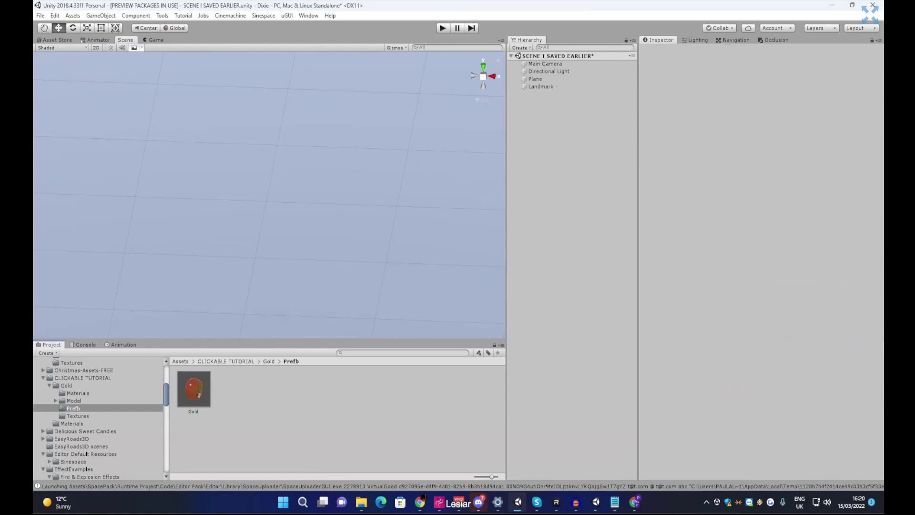
drag(194, 388, 266, 220)
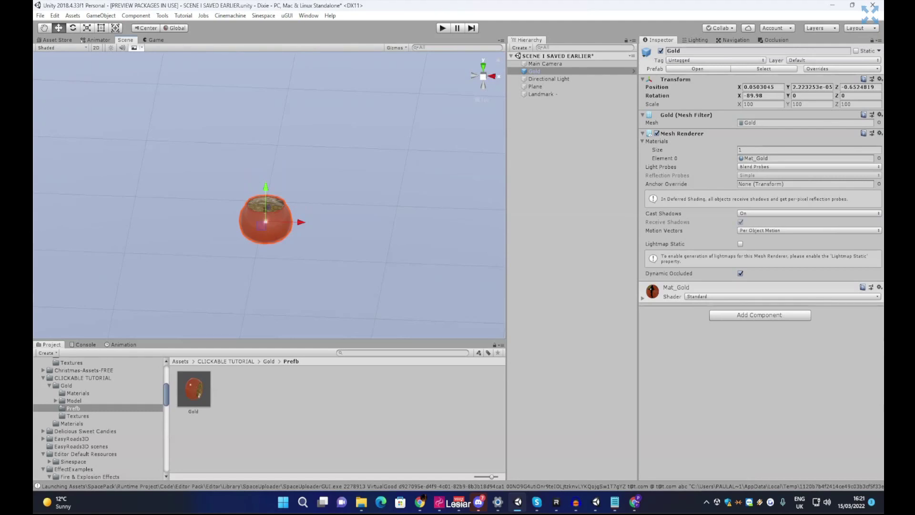
click(760, 315)
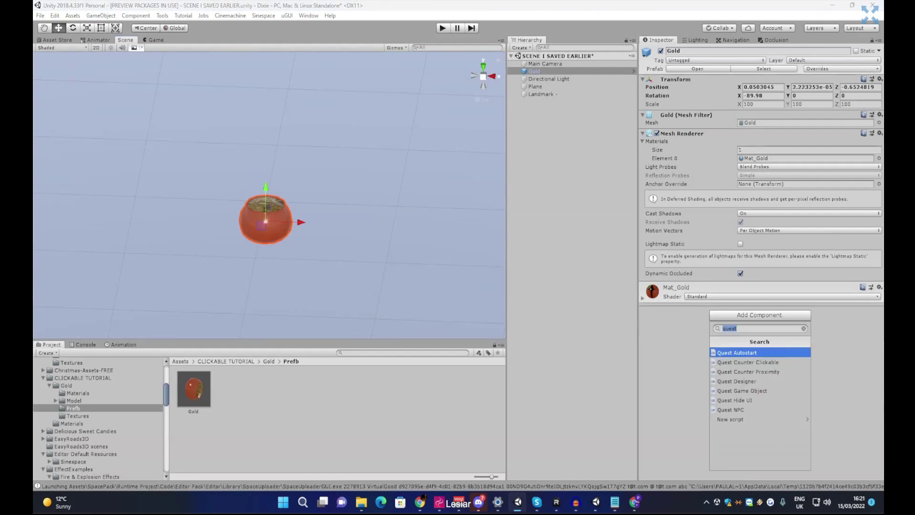
Add a Sphere Collider to the Gold pot and tick Is Trigger
text(sp)
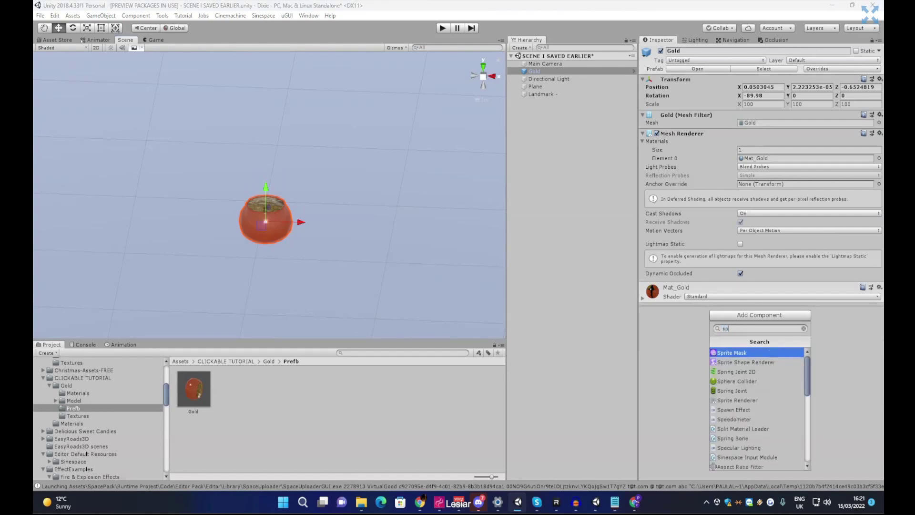
text(here)
key(Return)
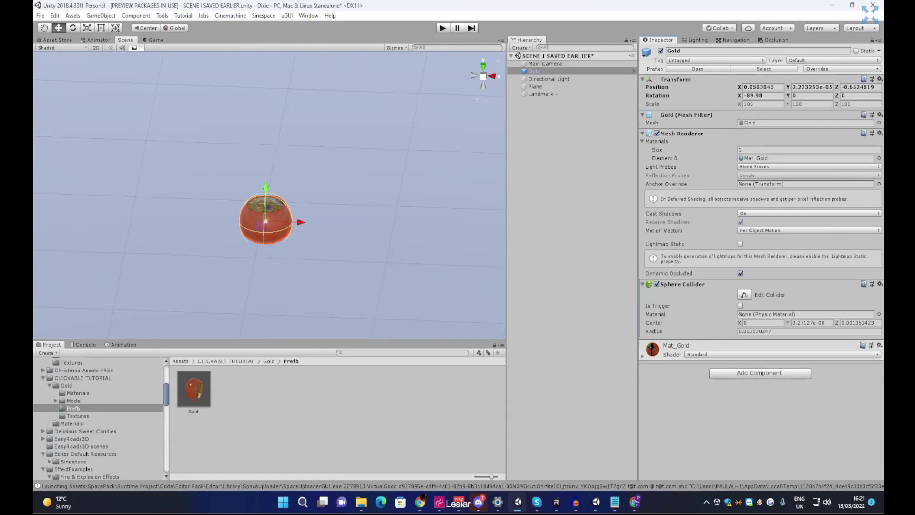
click(740, 305)
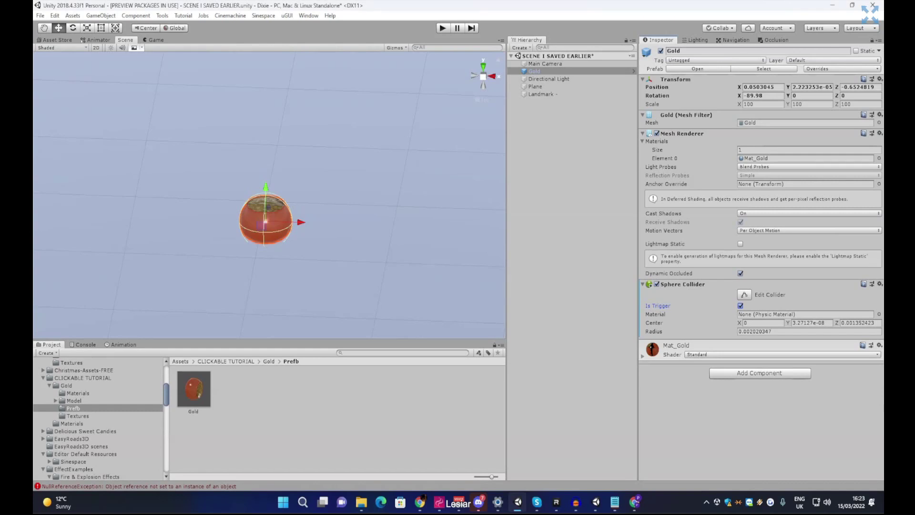
click(758, 372)
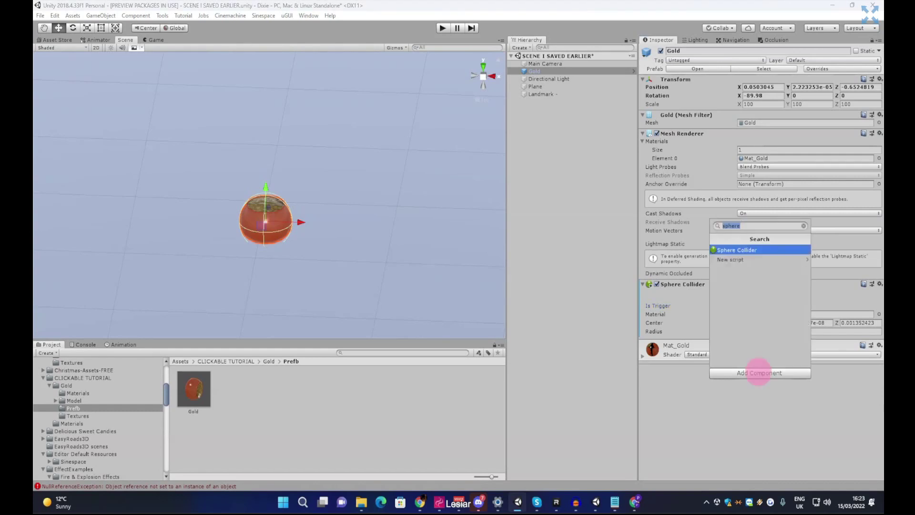
Search 'click ac' and add the Clickable Activator component to the Gold pot
click(737, 224)
double_click(713, 224)
text(click)
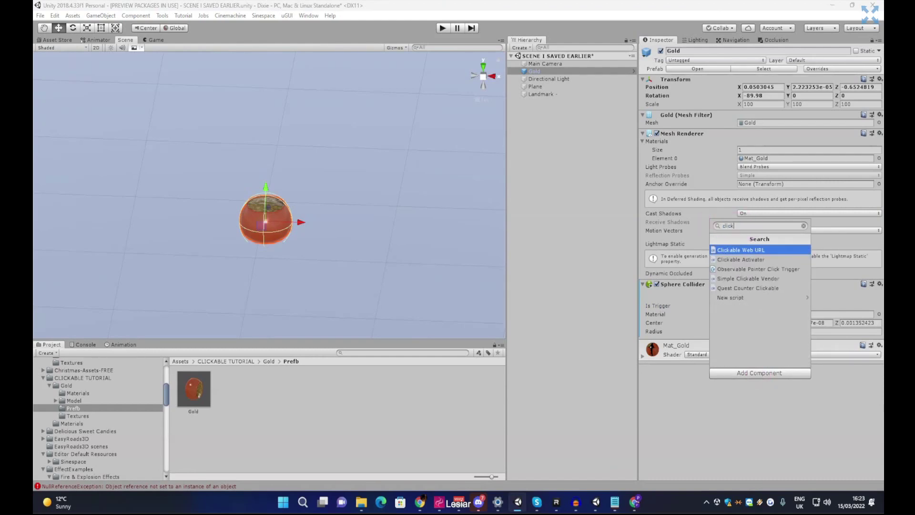
text( ac)
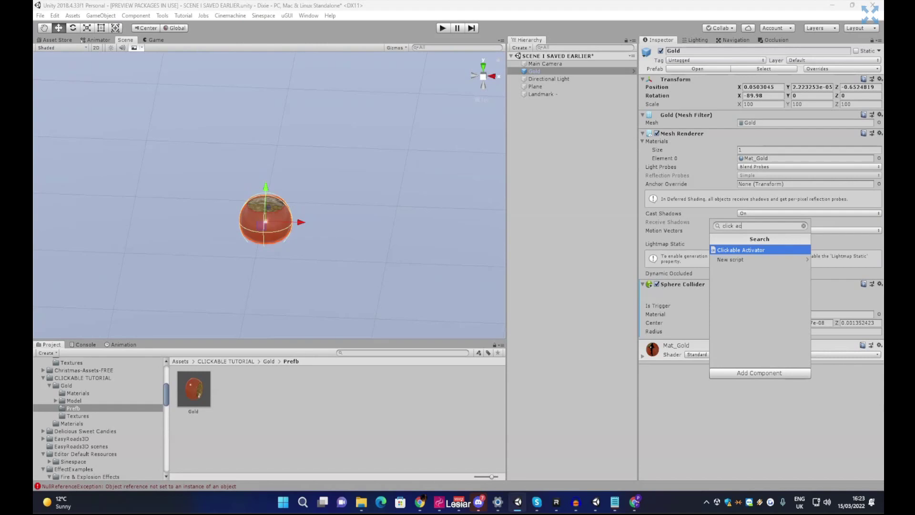
click(760, 250)
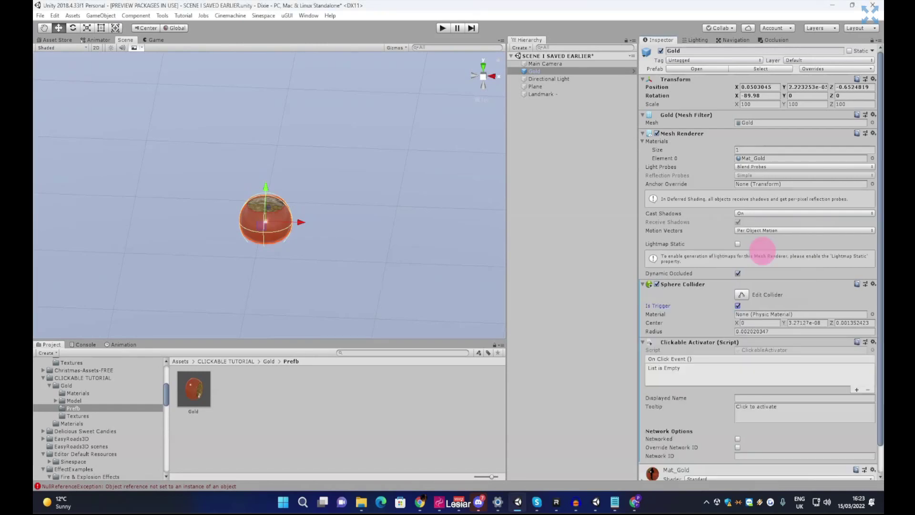
scroll(763, 286, down, 1)
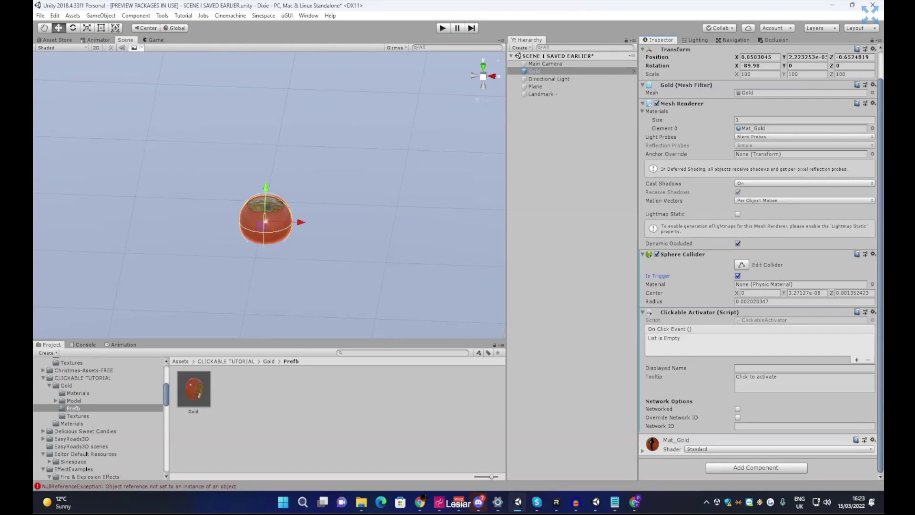
click(666, 345)
Add three empty entries to the Clickable Activator's On Click Event list
click(857, 359)
click(856, 360)
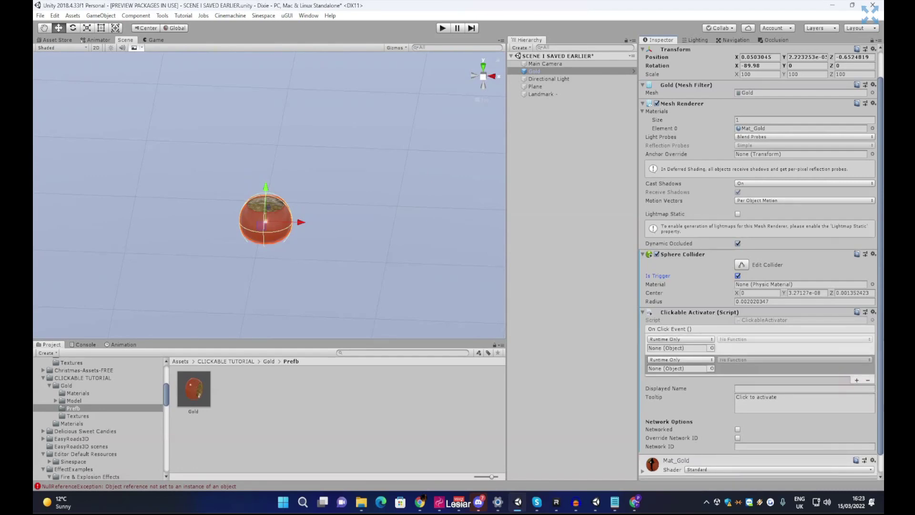
click(857, 380)
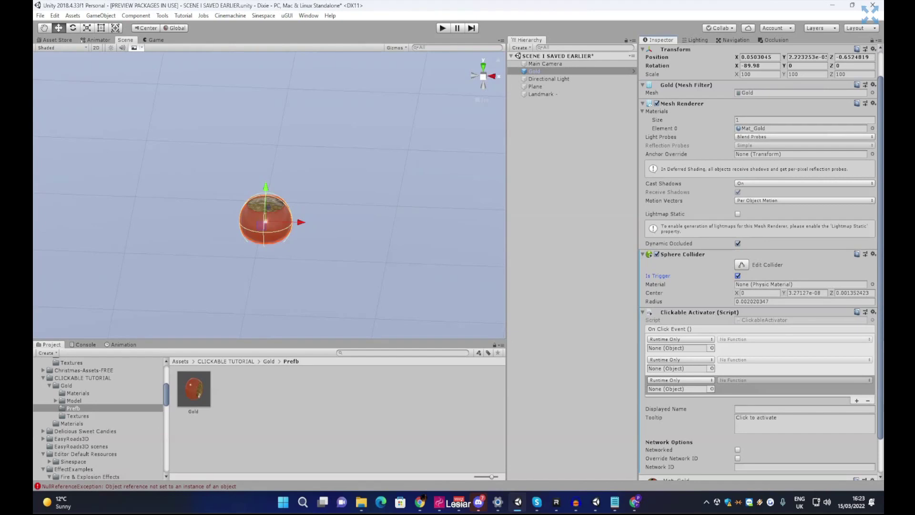
click(755, 335)
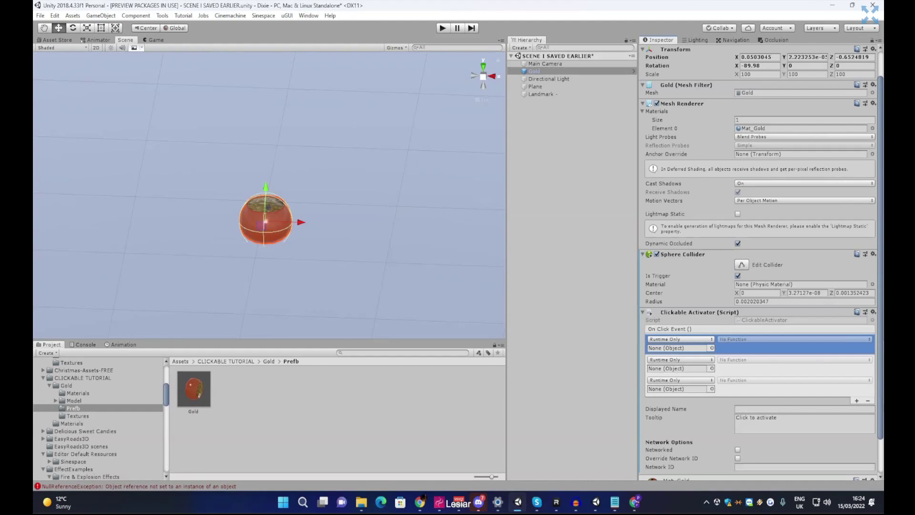
Create an empty game object in the Hierarchy named 'Audio Source'
right_click(522, 110)
click(561, 203)
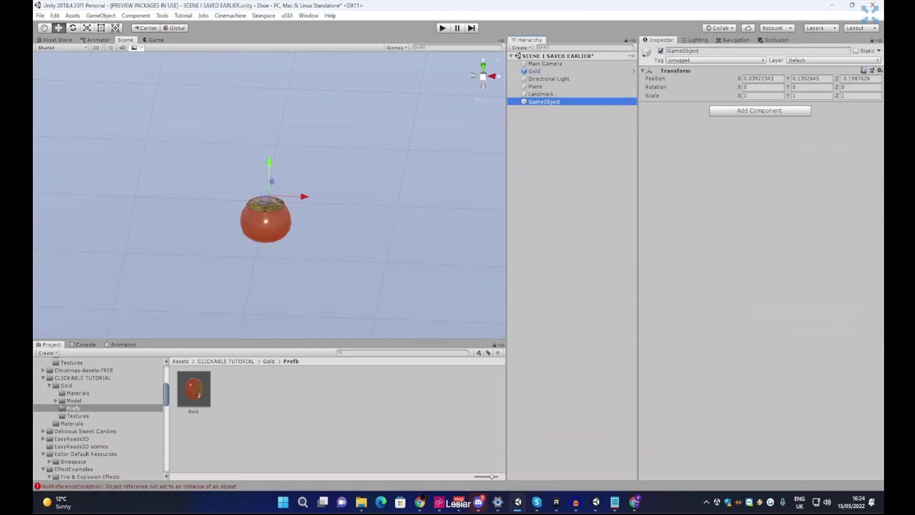
click(715, 51)
text(Audio So)
key(Return)
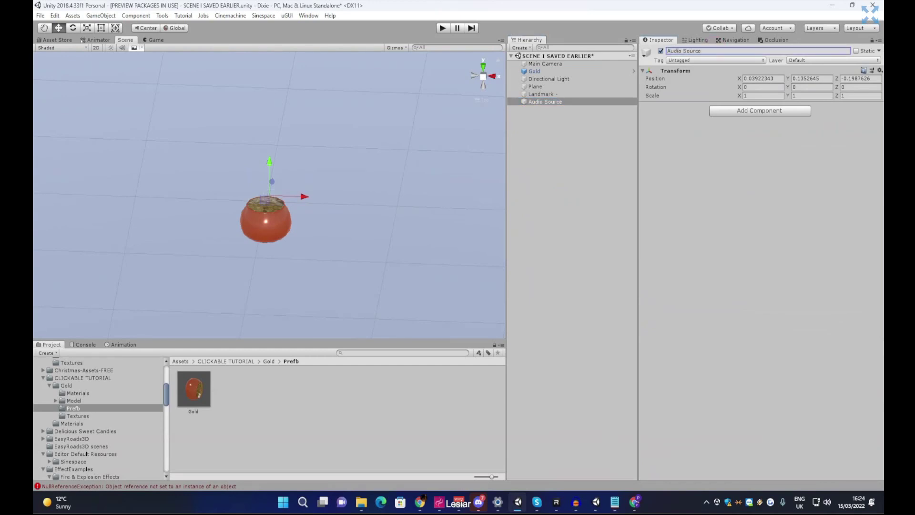
Add an Audio Source component to the new Audio Source object
click(742, 110)
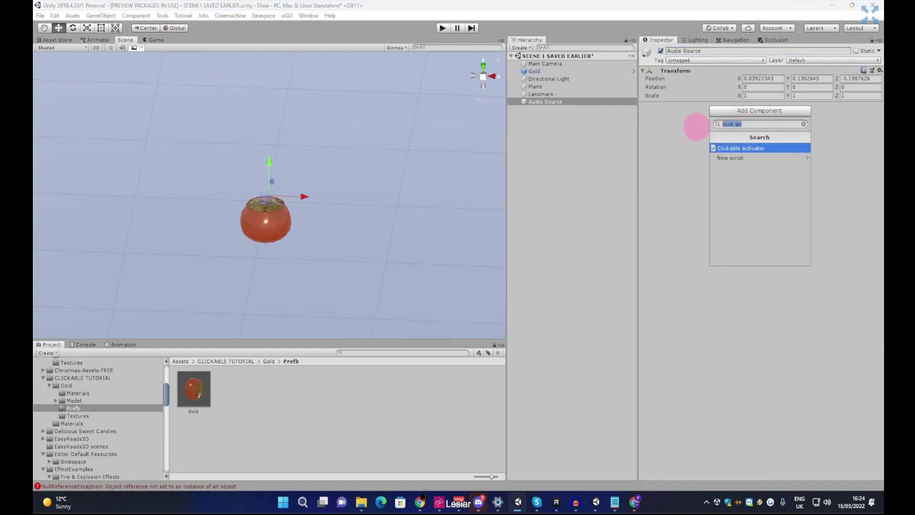
text(audio)
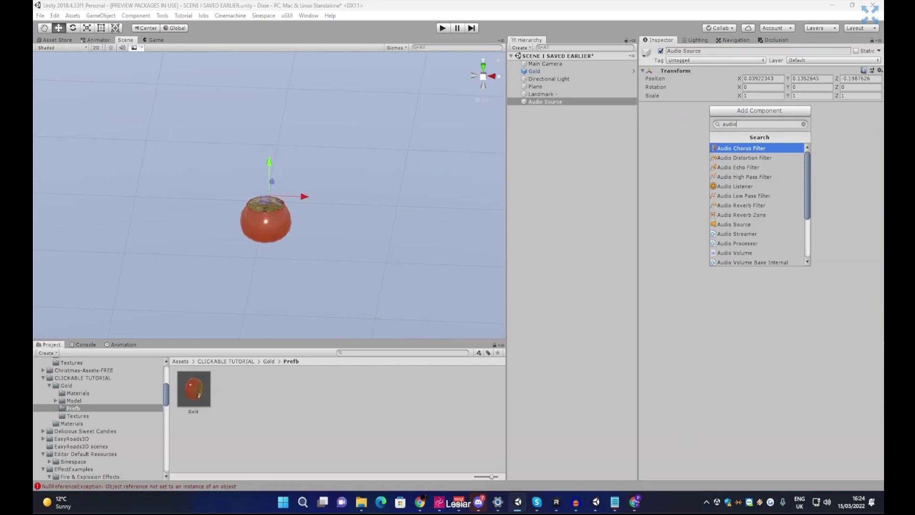
key(Down)
key(Down)
key(Down)
key(Down)
key(Down)
key(Down)
key(Down)
key(Down)
click(765, 224)
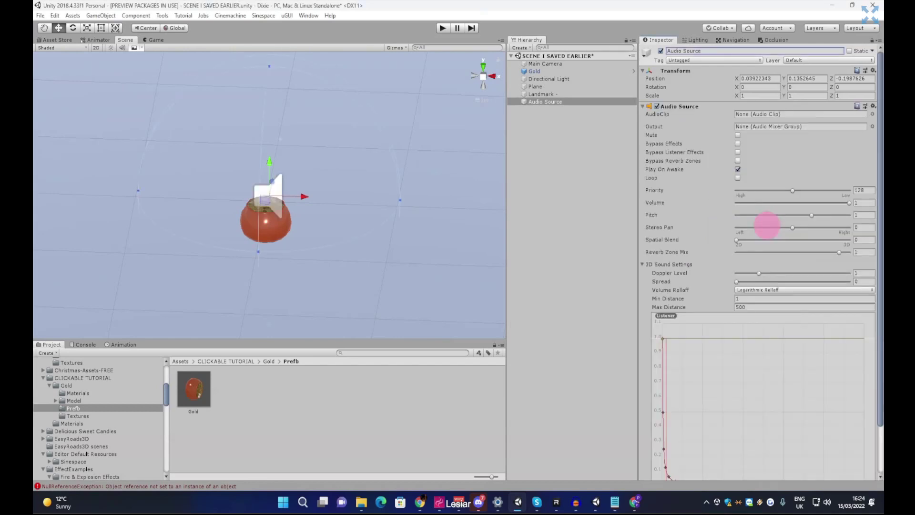
click(238, 361)
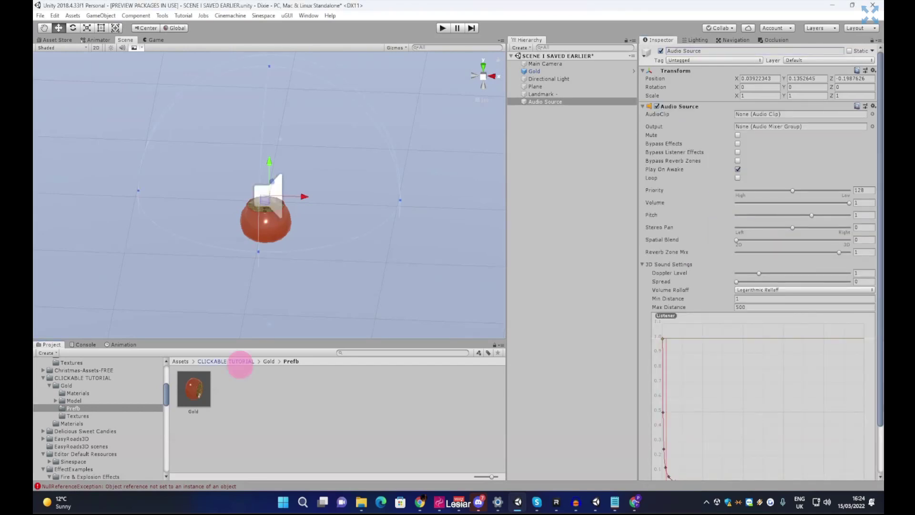
Preview the 'no magic audio' clip and assign it to the Audio Source's AudioClip field
click(313, 390)
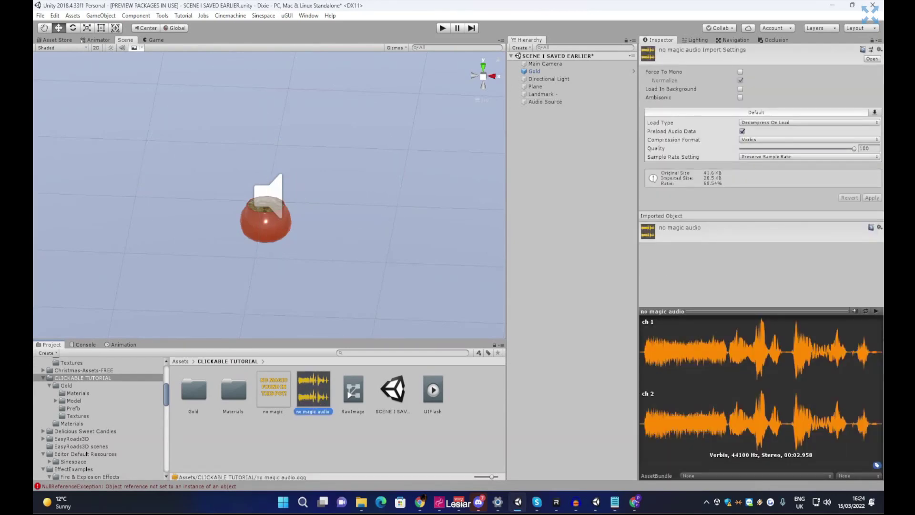
click(876, 311)
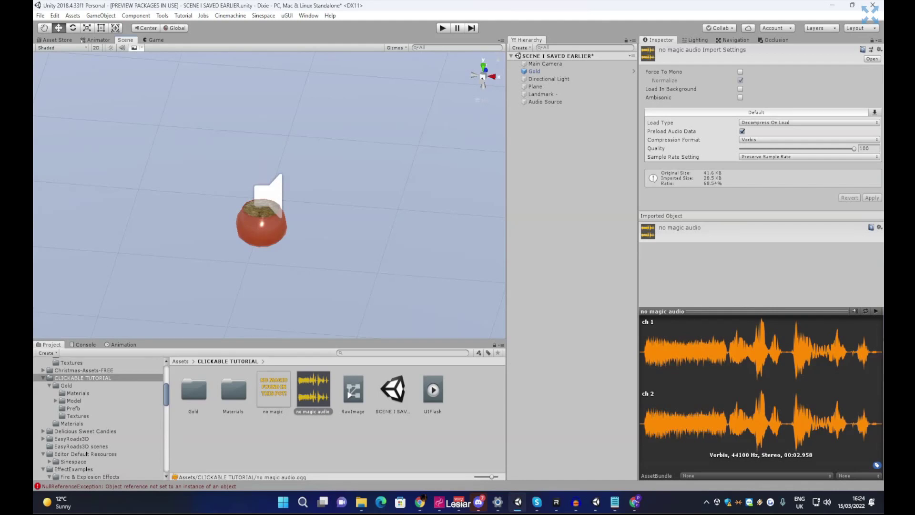
click(545, 102)
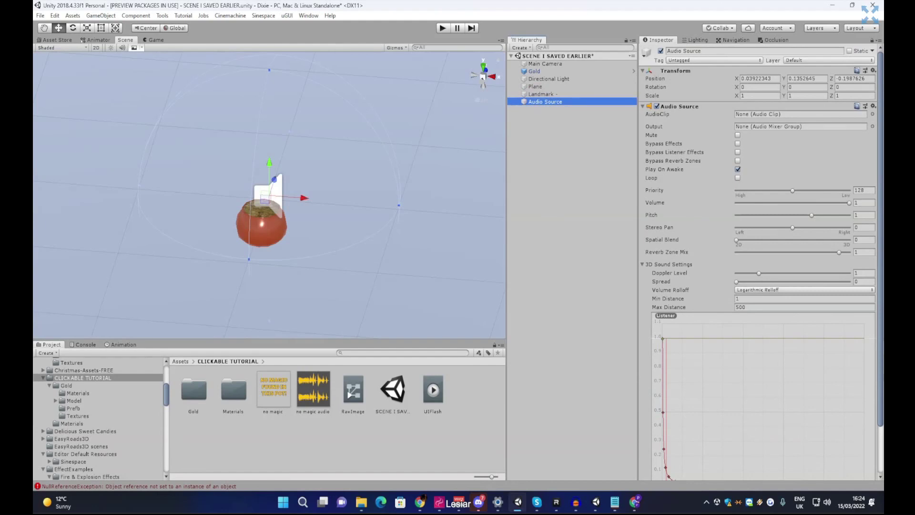
click(725, 114)
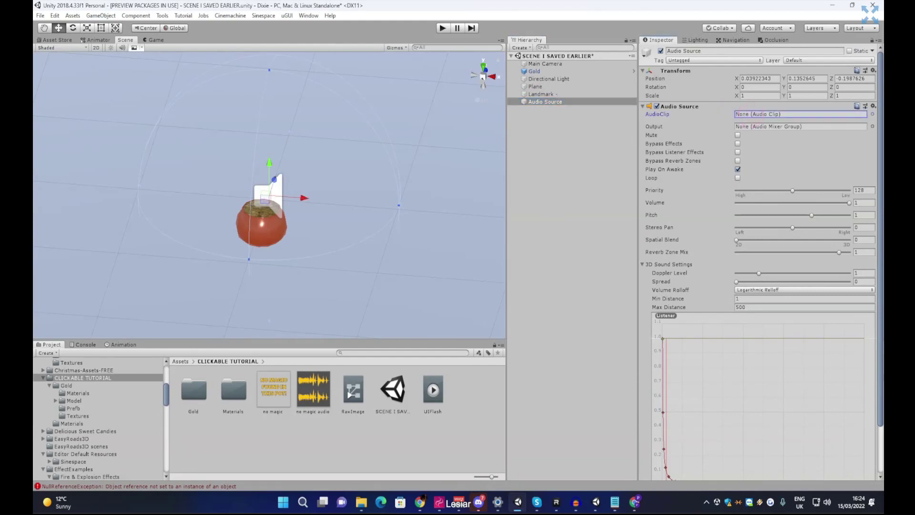
drag(313, 387, 755, 114)
click(547, 101)
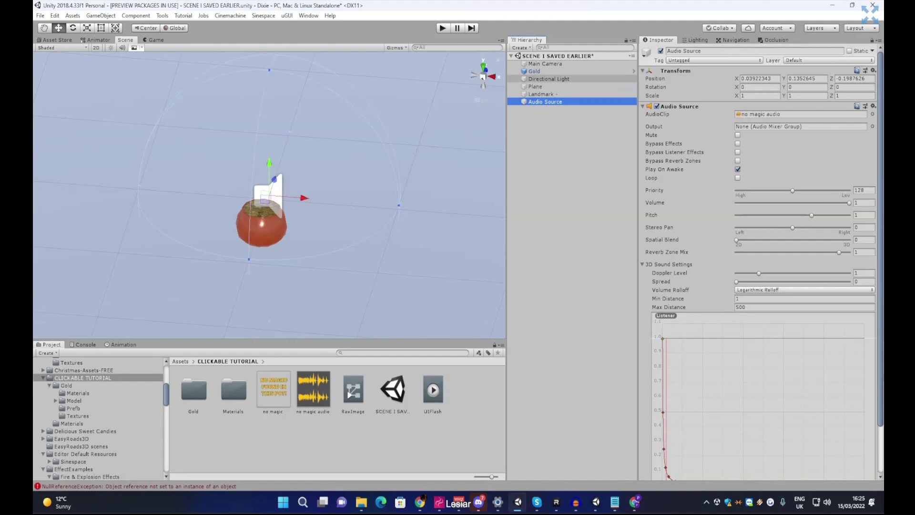
click(543, 70)
Link the Audio Source object to the Gold pot's first On Click Event and choose AudioSource > Play ()
scroll(760, 262, down, 3)
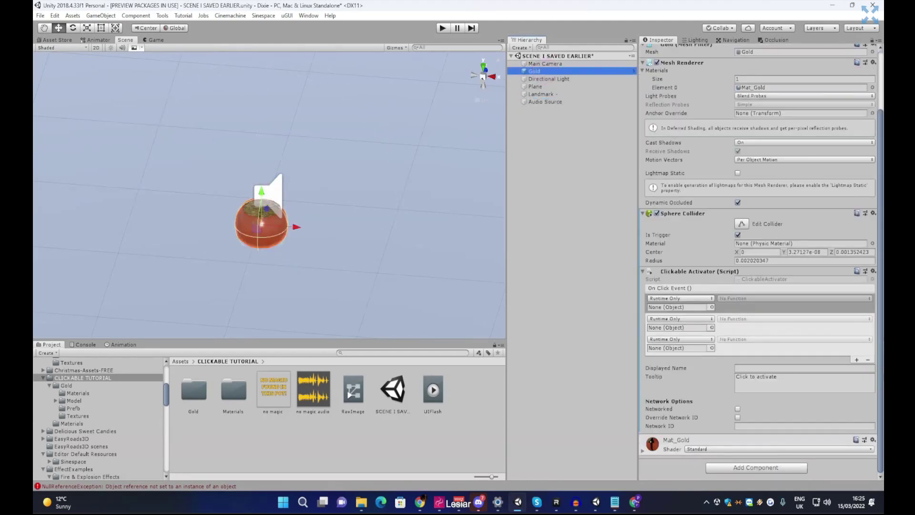
drag(542, 102, 688, 307)
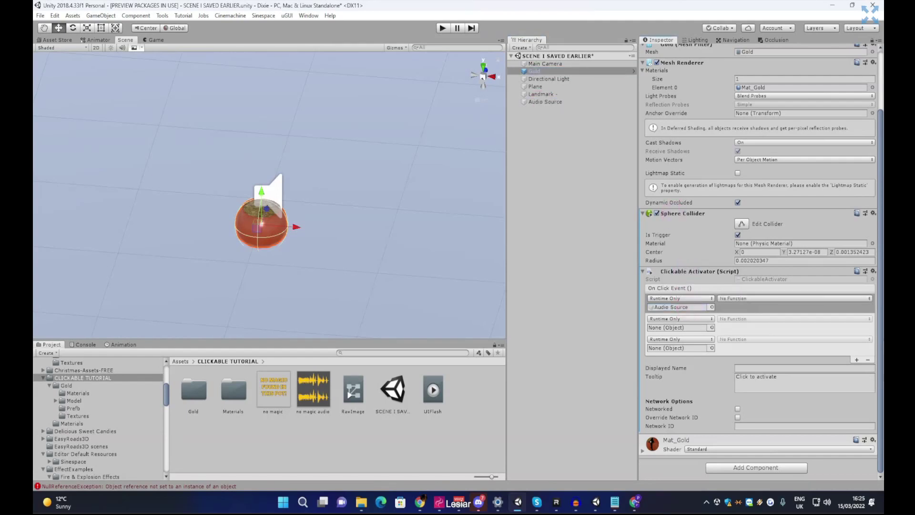
click(746, 298)
mouse_move(758, 345)
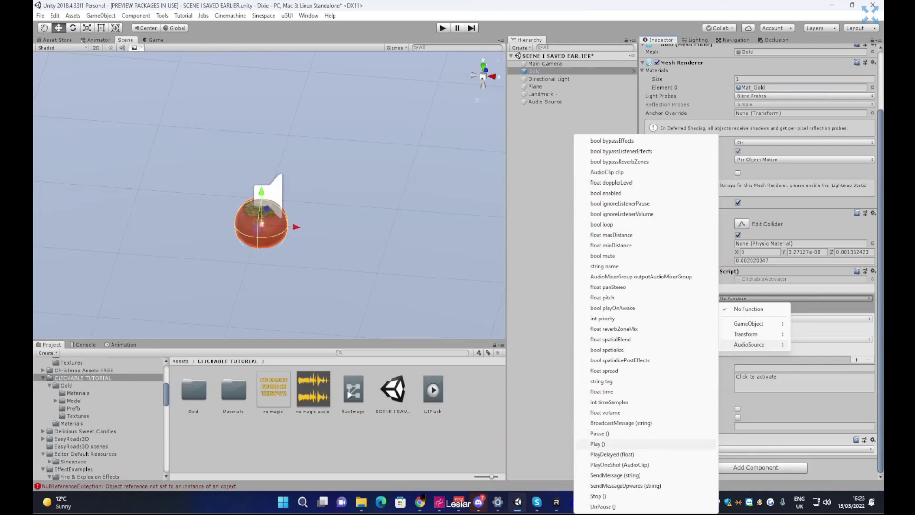
click(614, 443)
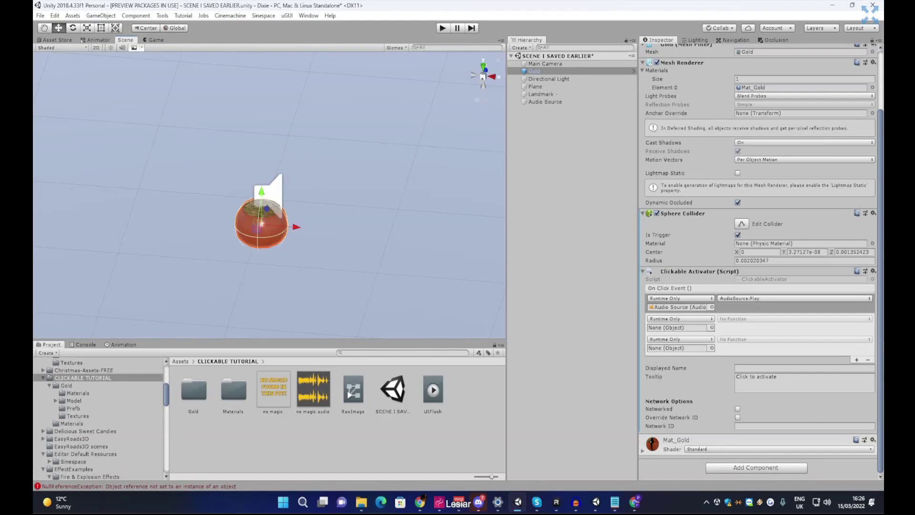
Add a UI > Panel from the Hierarchy menu and select the resulting Canvas
right_click(527, 113)
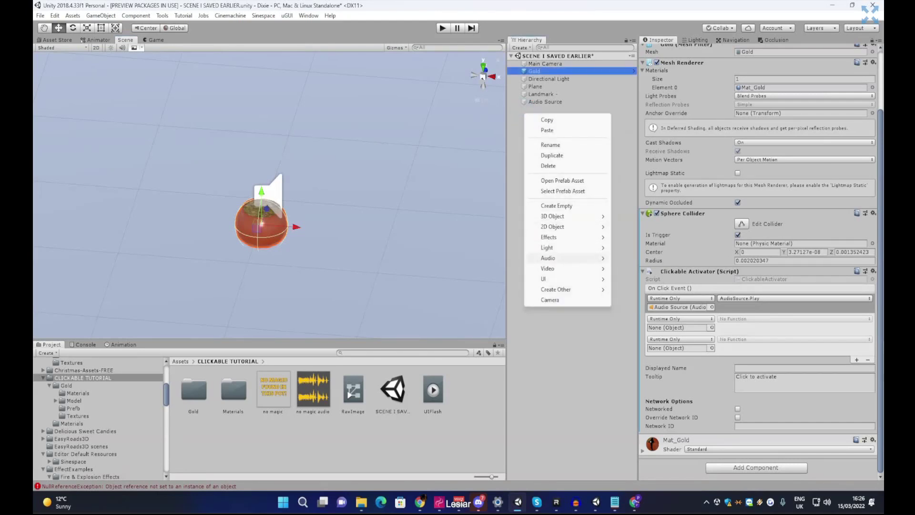
mouse_move(553, 279)
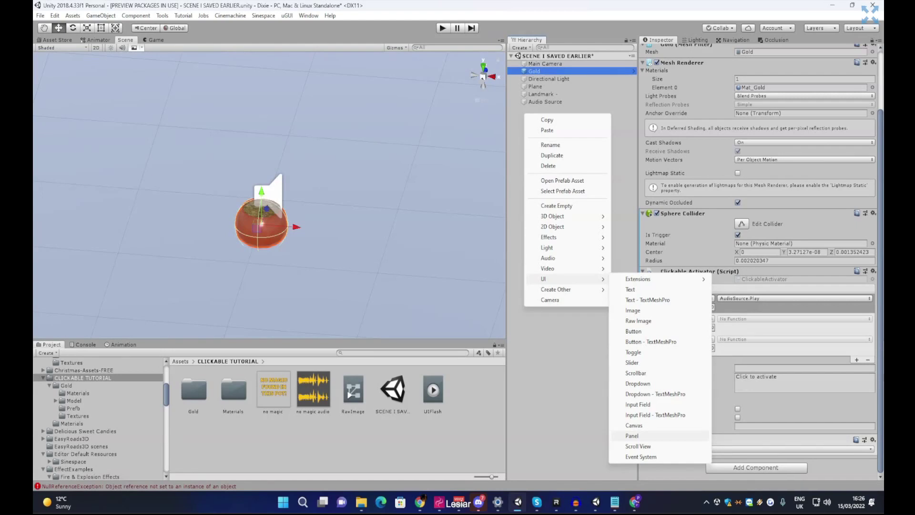
click(650, 436)
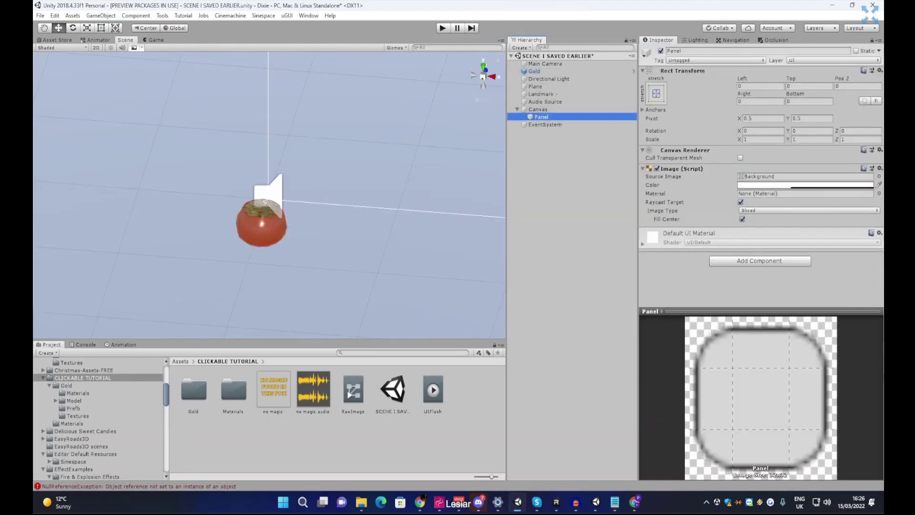
click(538, 110)
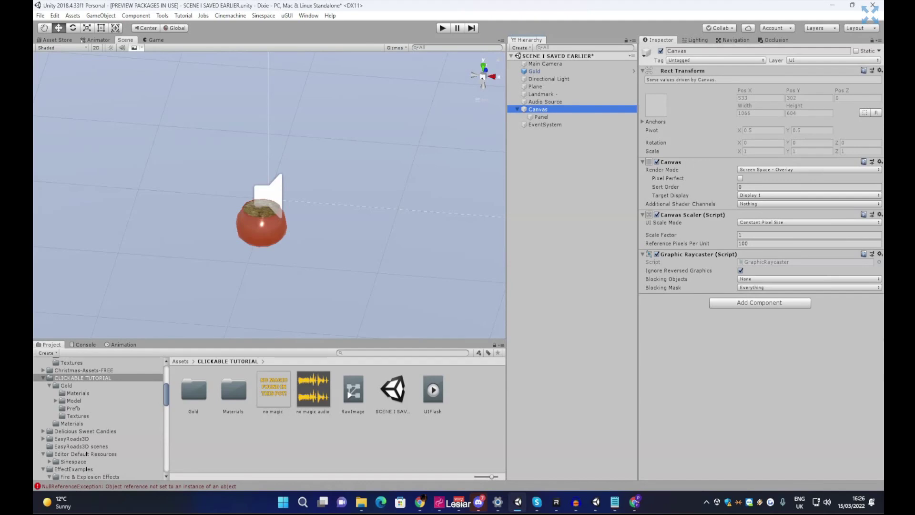
click(760, 169)
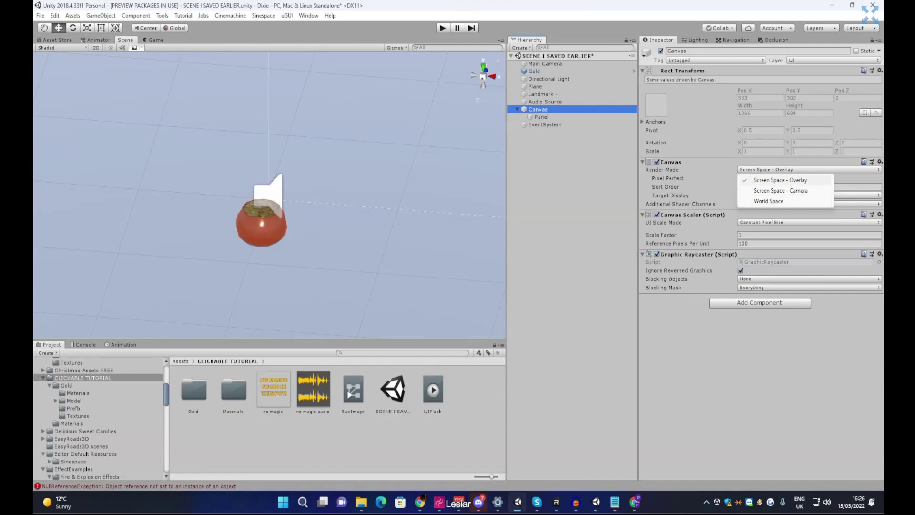
Keep Screen Space - Overlay and set Canvas Scaler to Scale With Screen Size at 800x600
click(817, 180)
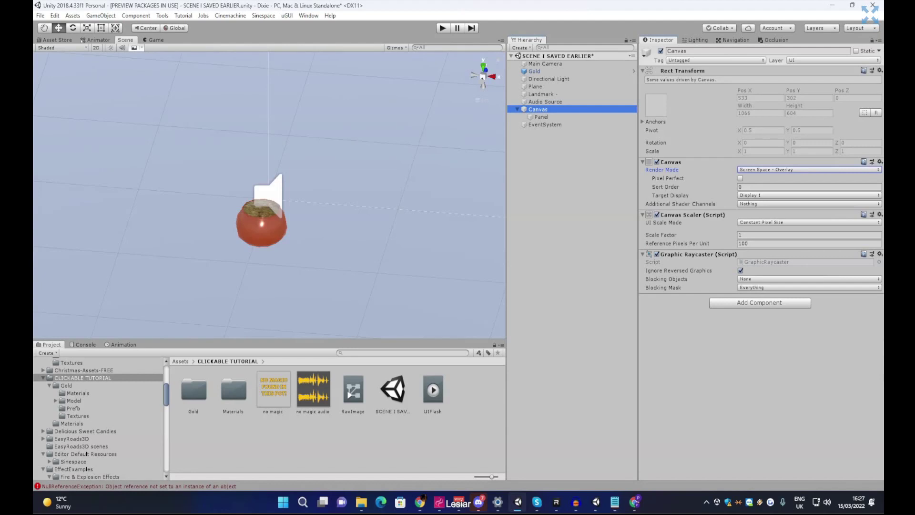
click(763, 222)
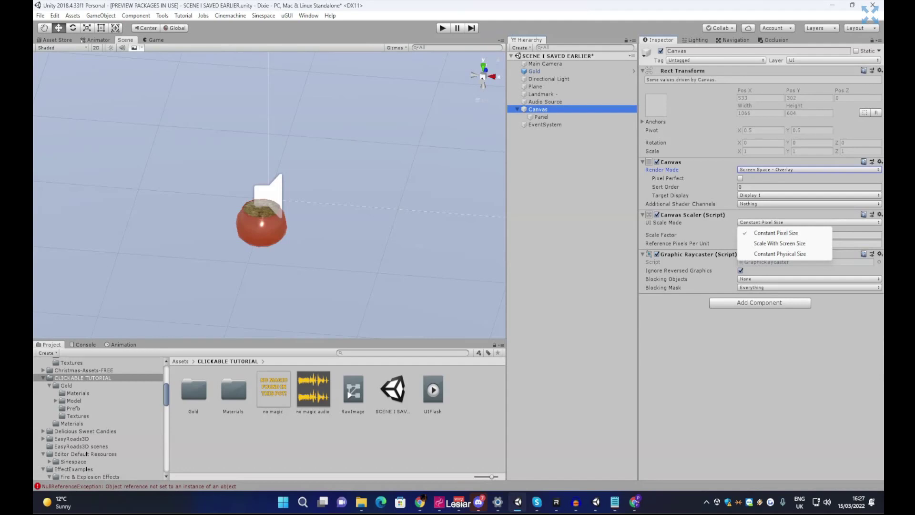
click(780, 243)
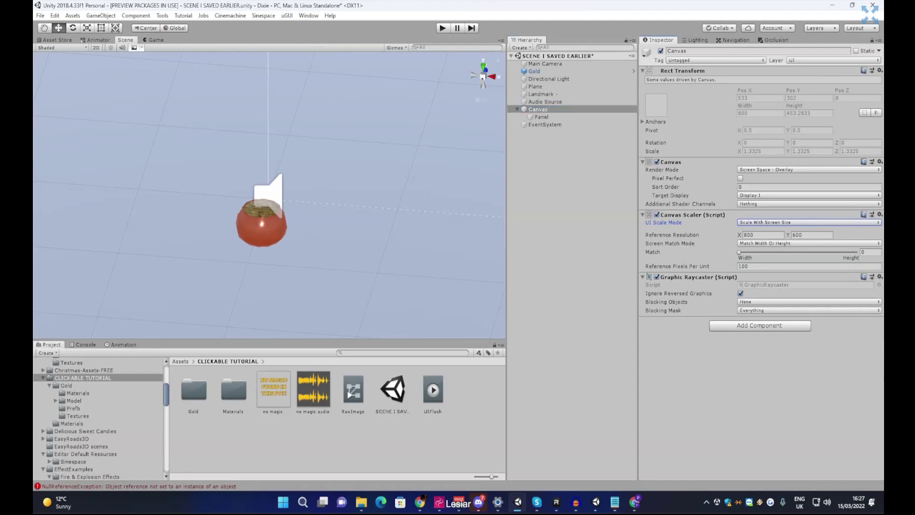
Deactivate the Main Camera so the Game view reports no cameras rendering, then select Panel
click(154, 40)
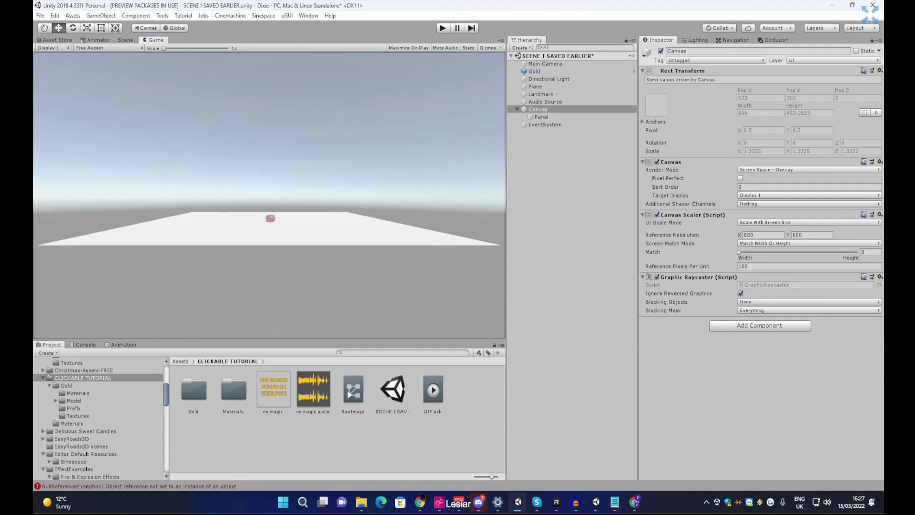
click(536, 64)
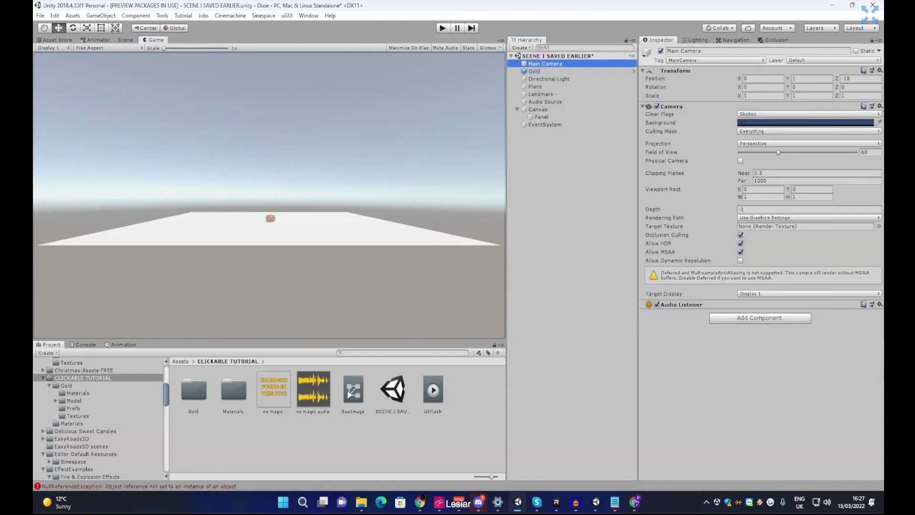
click(661, 51)
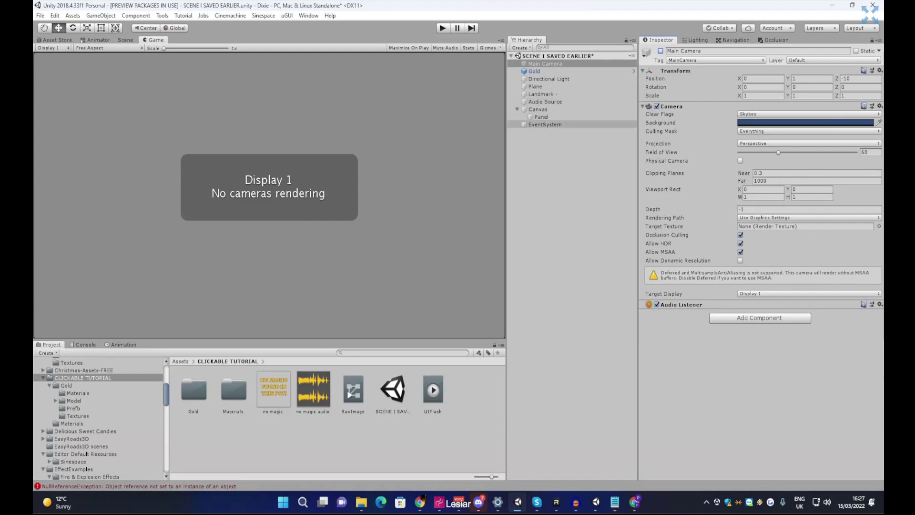
click(544, 117)
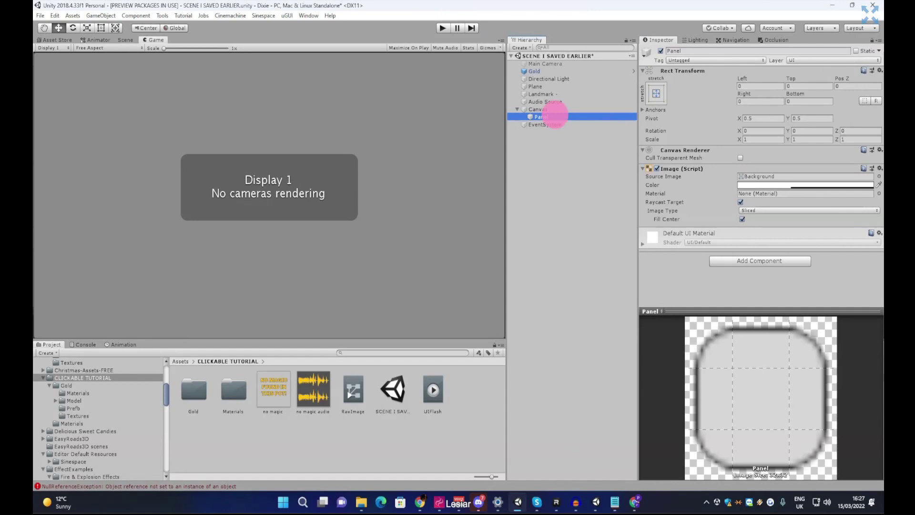
click(125, 39)
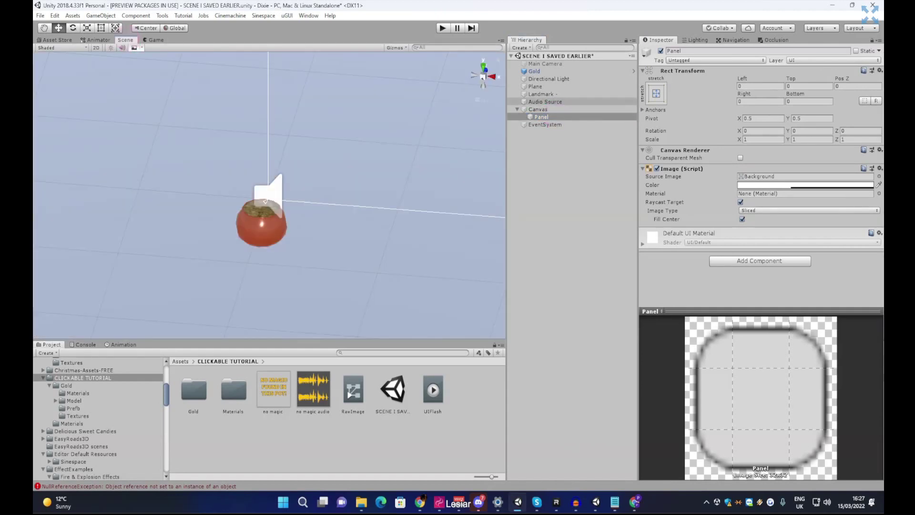
Frame the Panel in the Scene view and turn the view to face it
double_click(543, 117)
alt+drag(400, 198, 432, 178)
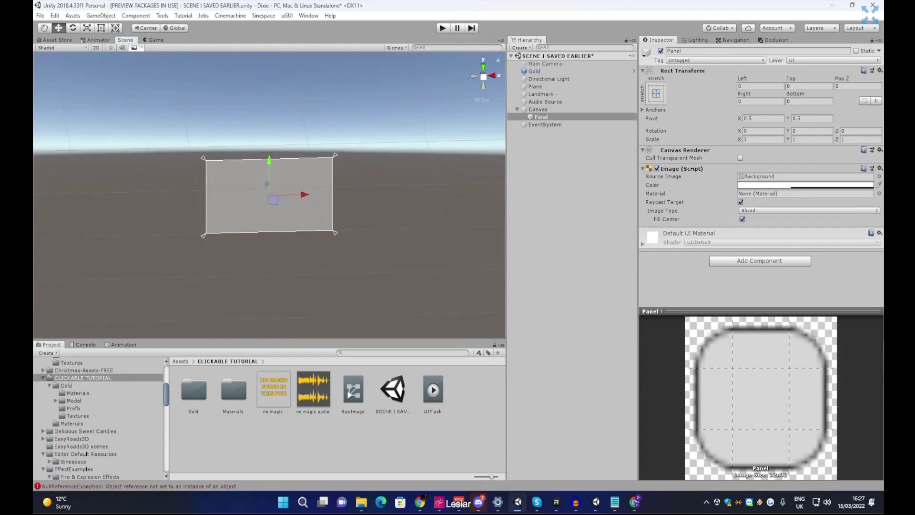
scroll(270, 196, up, 4)
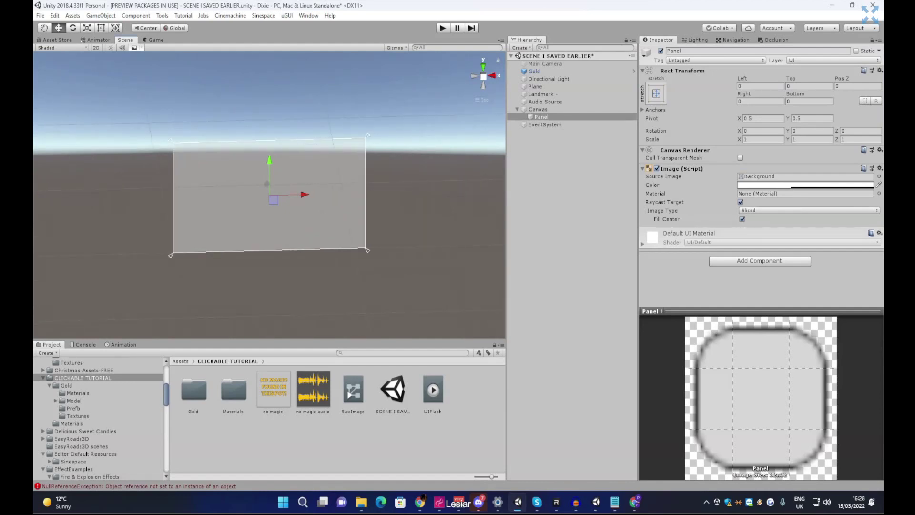
scroll(269, 196, up, 2)
click(551, 118)
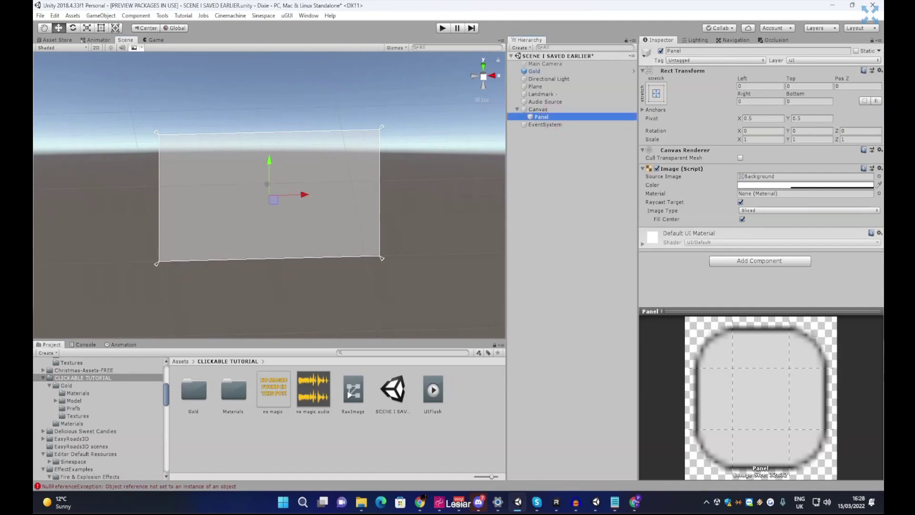
Drag the Panel's edges inward with the Rect Tool to form a small centred rectangle
click(101, 28)
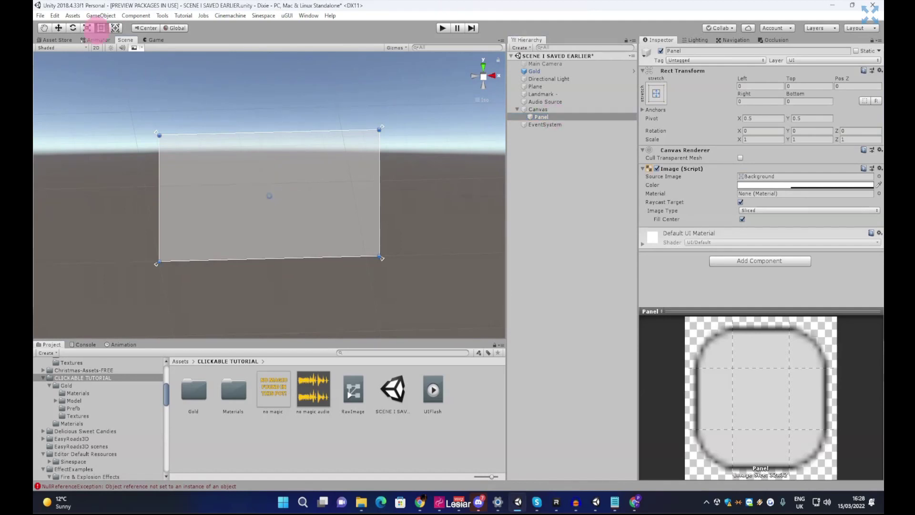
drag(159, 198, 232, 198)
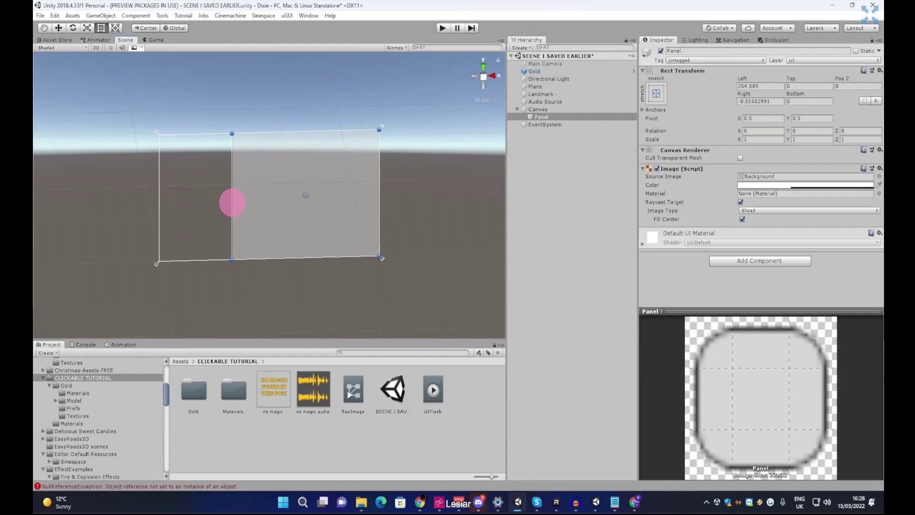
drag(380, 202, 307, 210)
drag(272, 133, 276, 171)
drag(271, 259, 272, 211)
drag(276, 171, 276, 176)
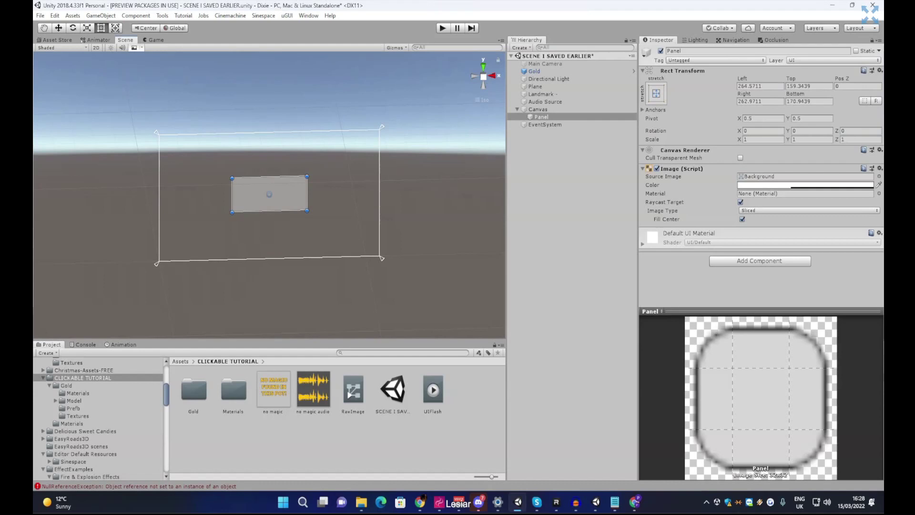
click(555, 116)
Add a UI Raw Image as a child of the Panel
right_click(558, 116)
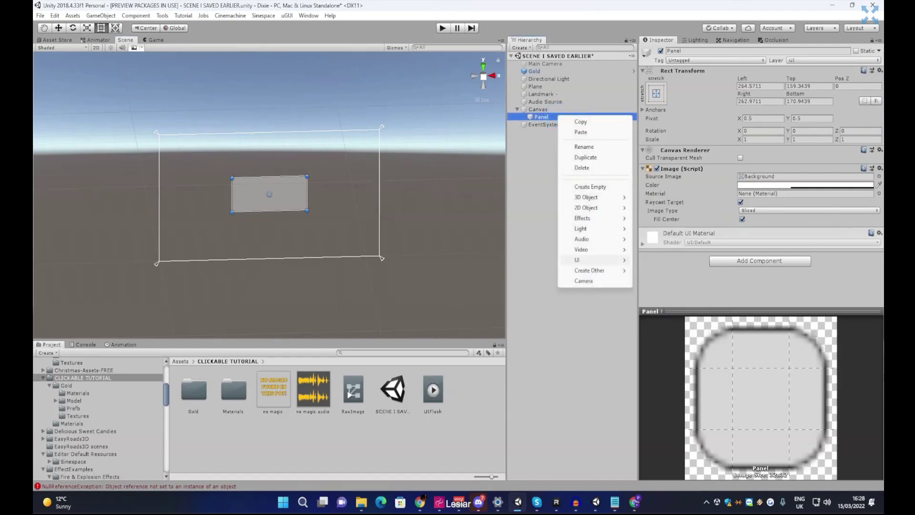
mouse_move(591, 260)
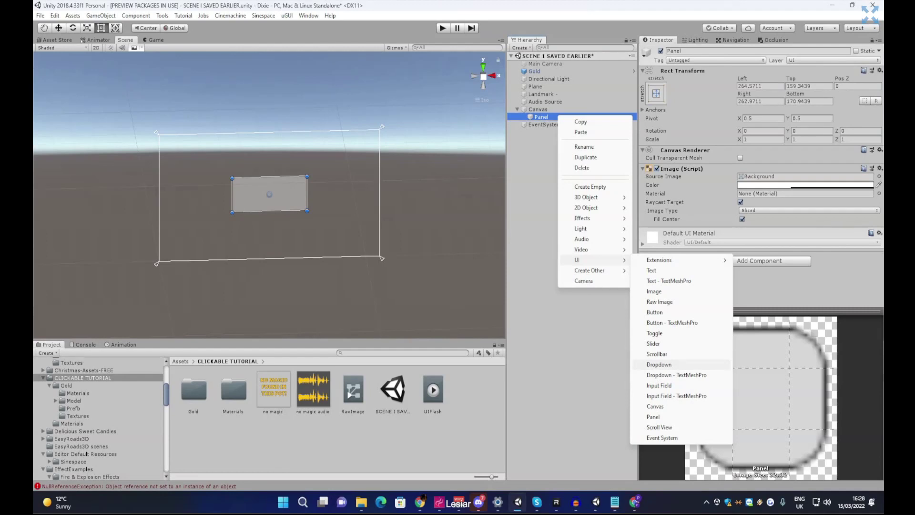
click(664, 302)
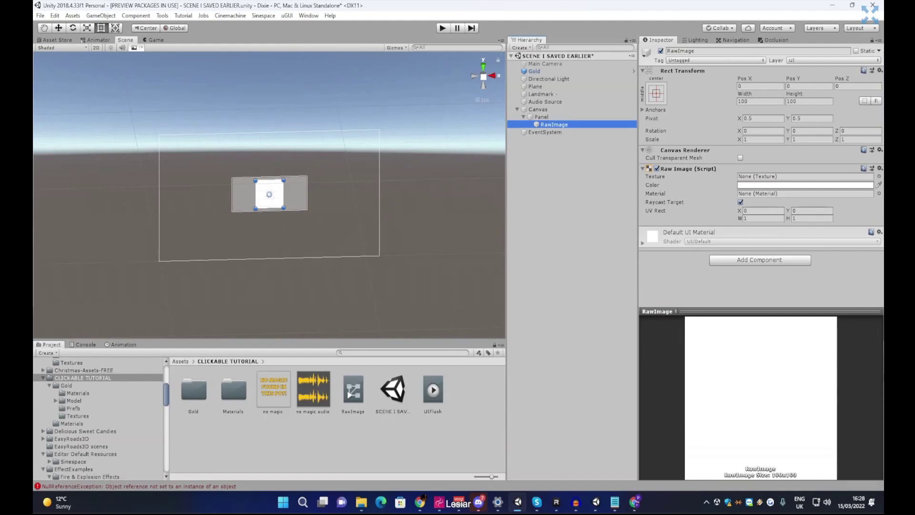
Check the RawImage in the Game view, then reselect the Panel
click(156, 39)
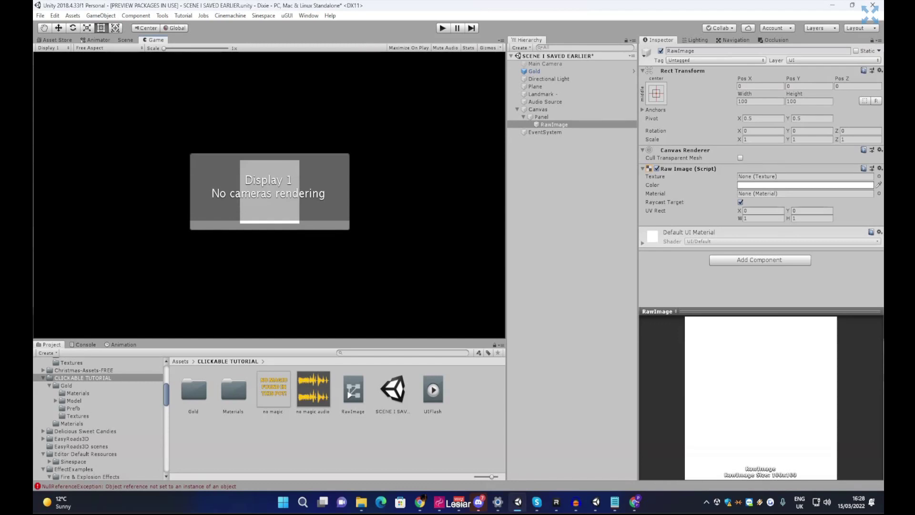
click(263, 145)
click(542, 117)
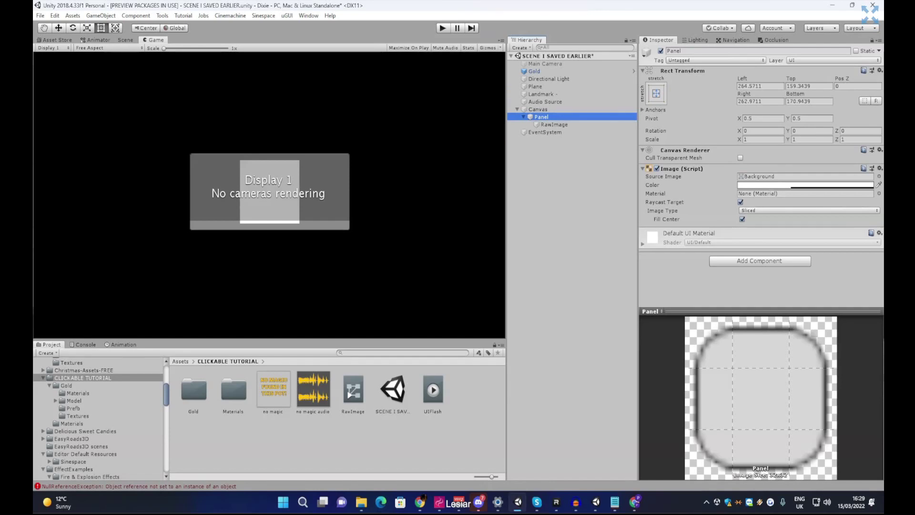
Dock the Game view right of the Scene view, then widen and shorten the Panel
drag(153, 39, 453, 103)
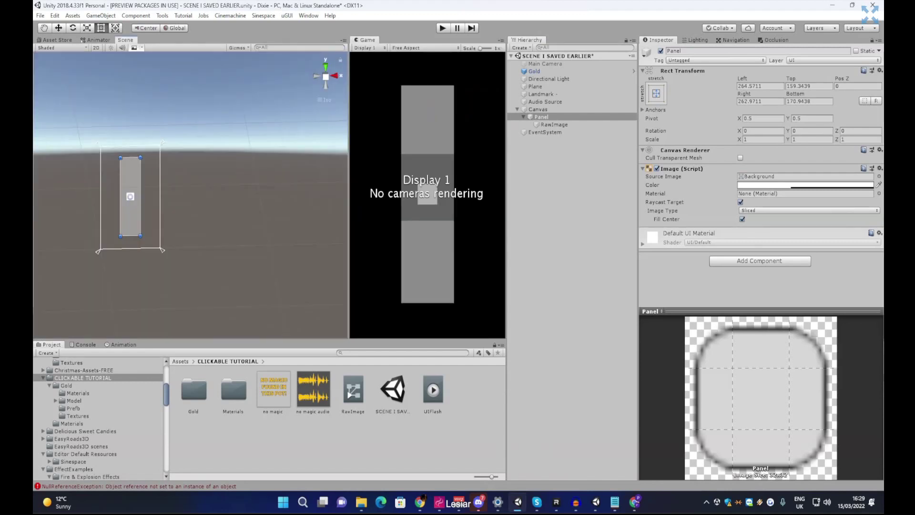
drag(349, 155, 243, 158)
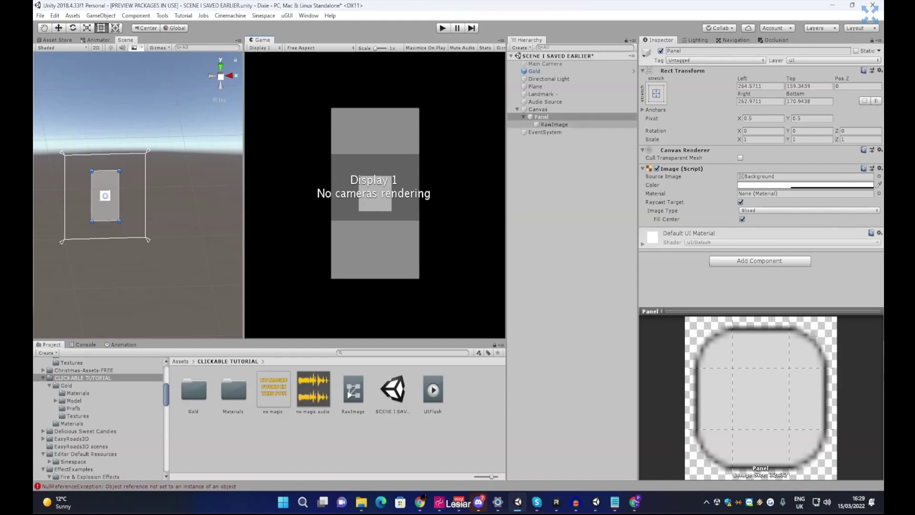
click(547, 116)
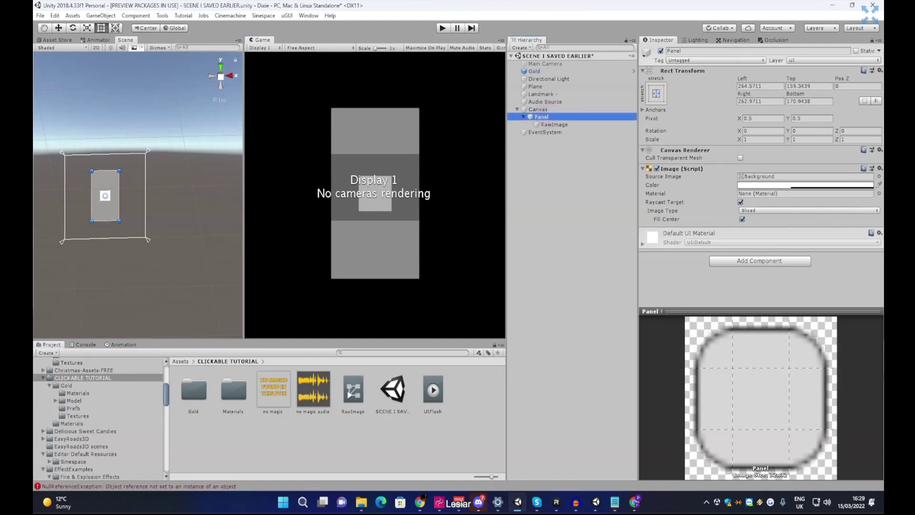
drag(119, 204, 77, 206)
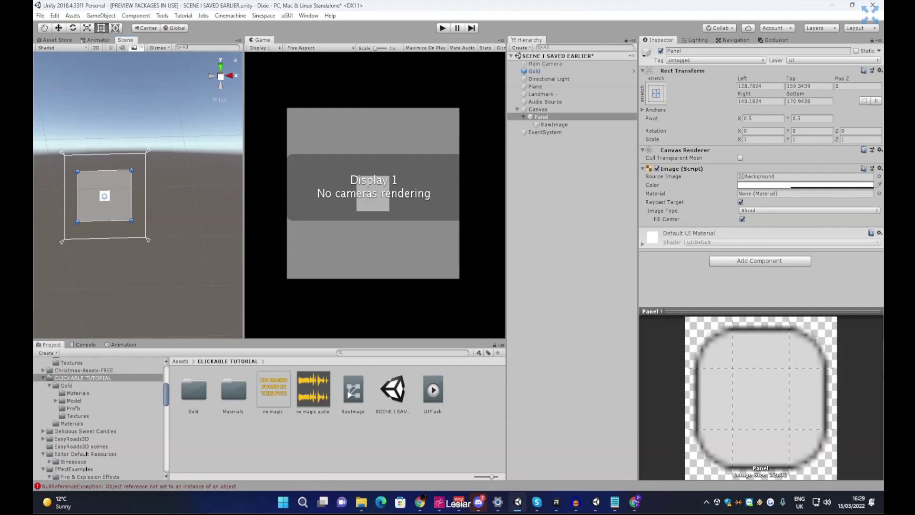
drag(118, 220, 147, 206)
Lower the Panel's top edge and enlarge the RawImage to about 266.55 x 253.92
click(121, 153)
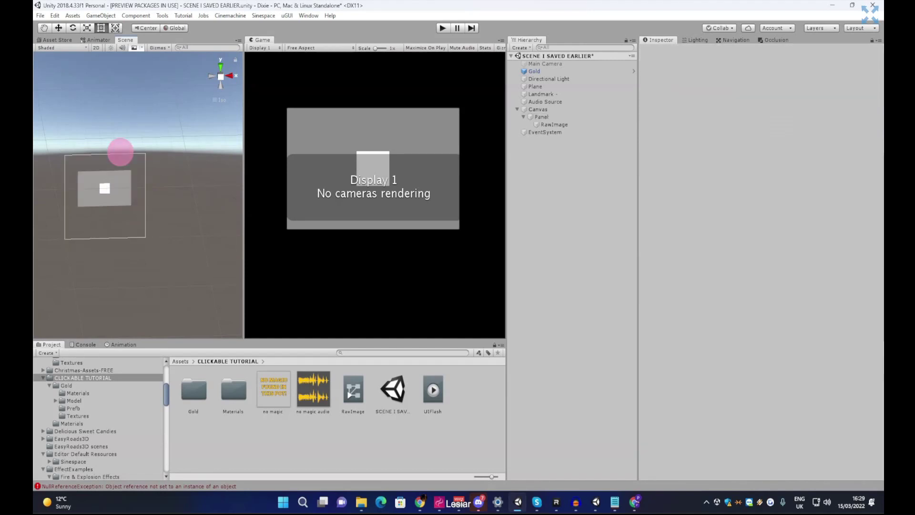
click(544, 117)
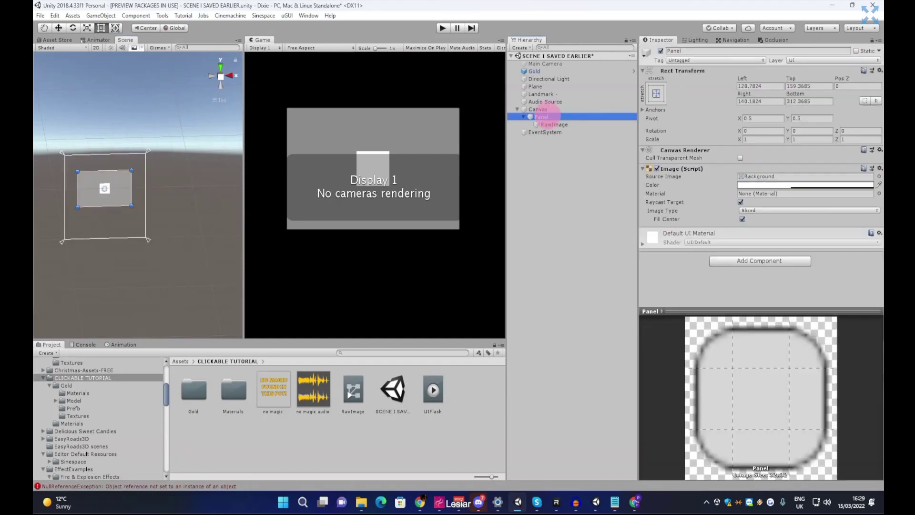
drag(112, 171, 119, 180)
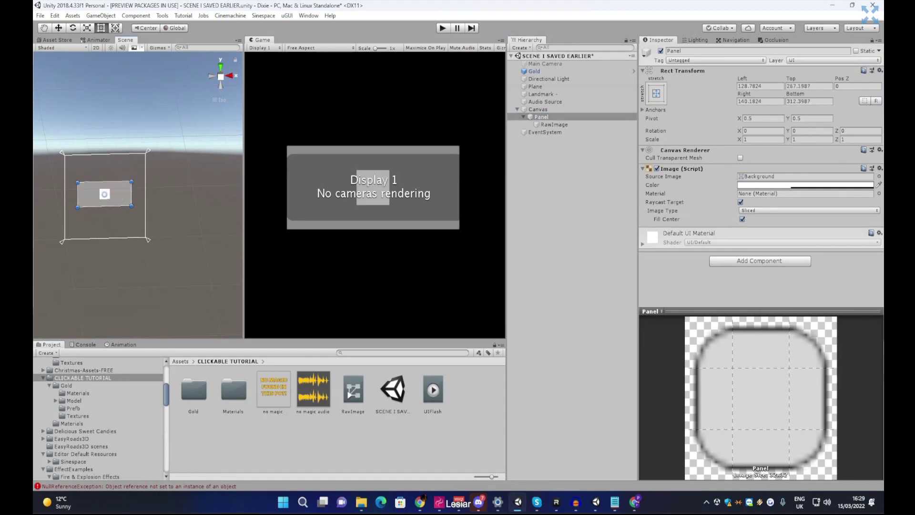
click(549, 124)
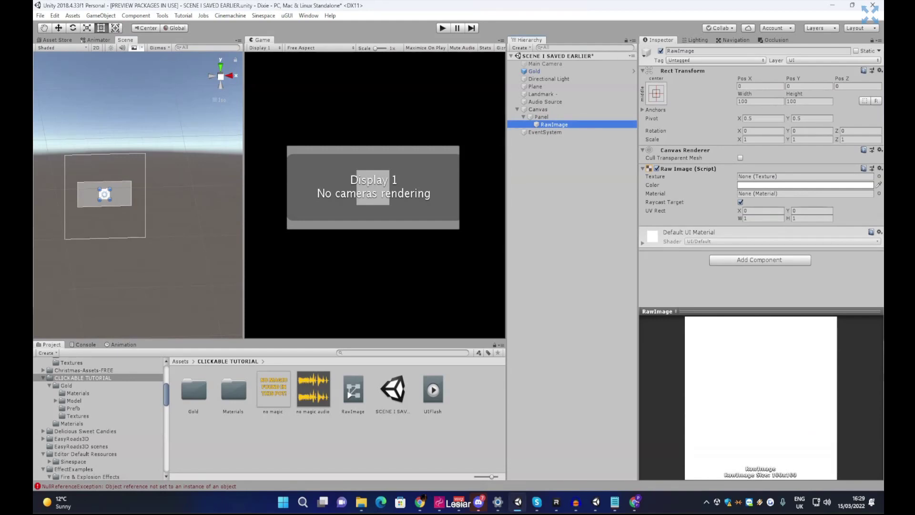
drag(110, 189, 120, 213)
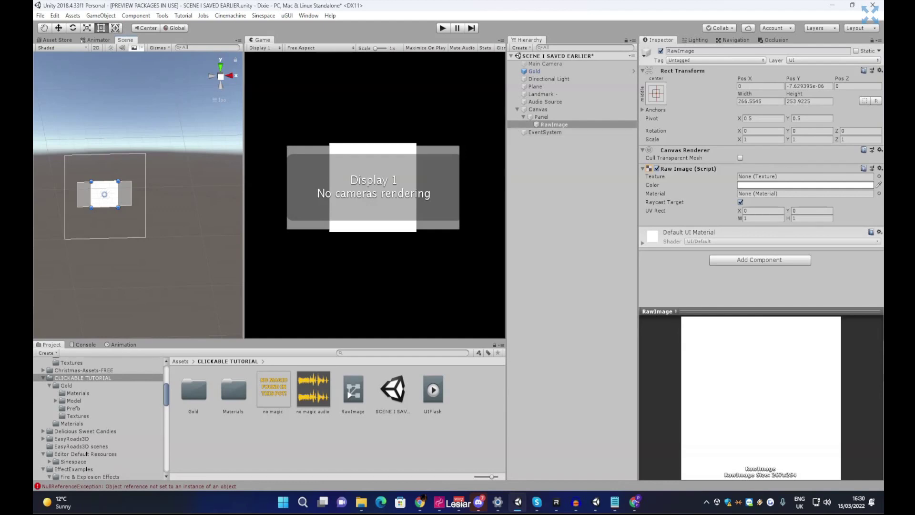
Assign the 'no magic' image as the RawImage's Texture
click(553, 125)
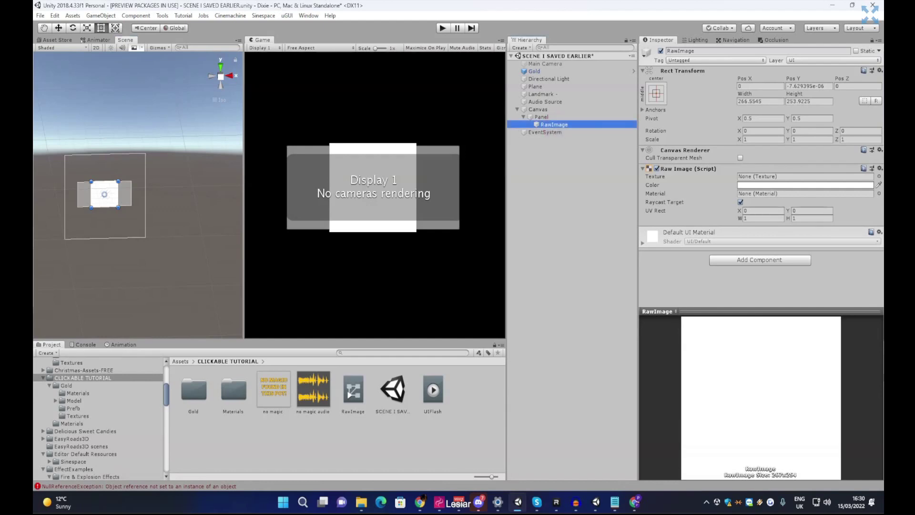
click(746, 176)
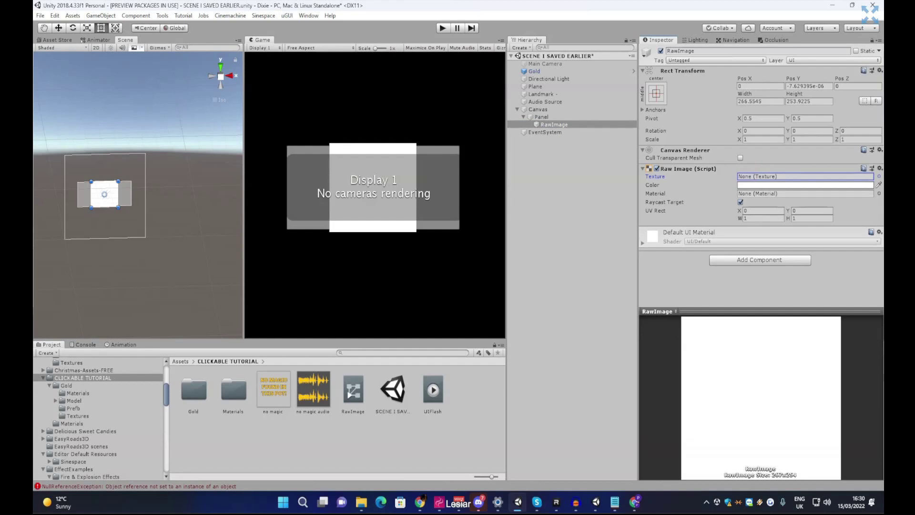
click(273, 389)
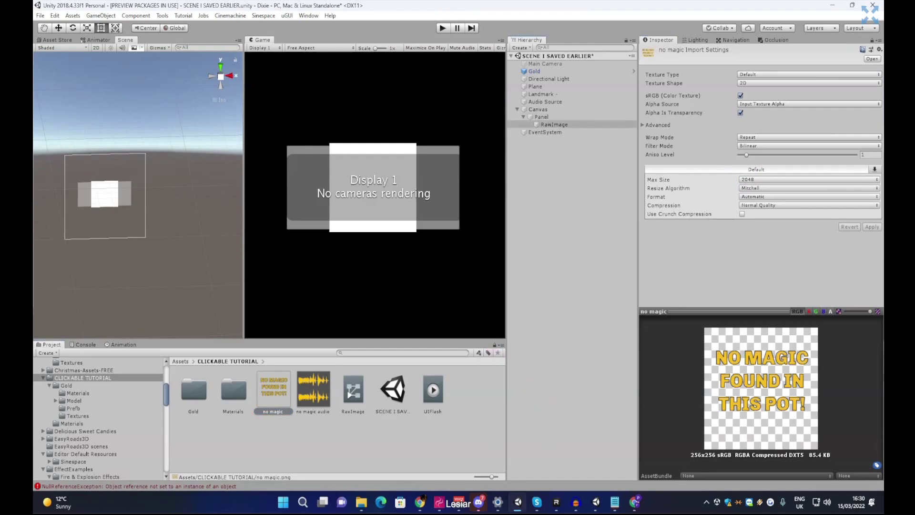
click(553, 124)
drag(273, 389, 756, 178)
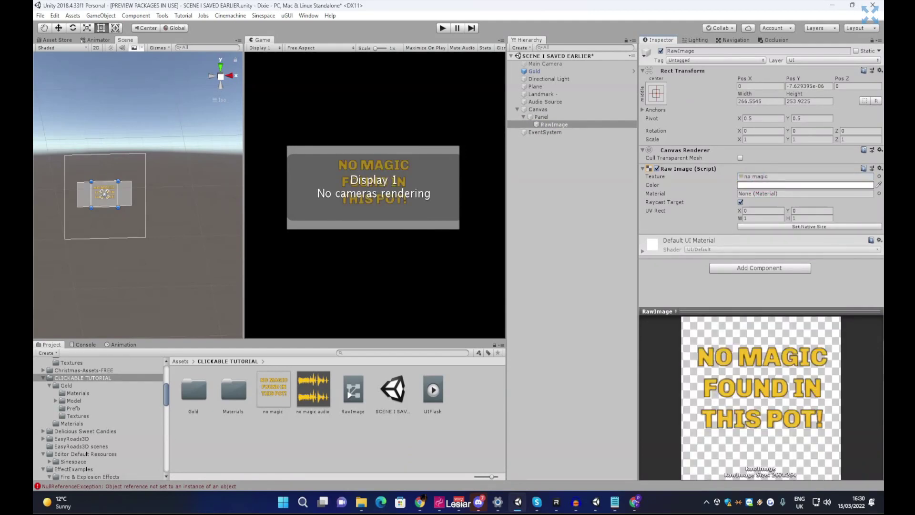
Widen the RawImage on the canvas and switch off the Panel's grey Image background
drag(119, 195, 127, 177)
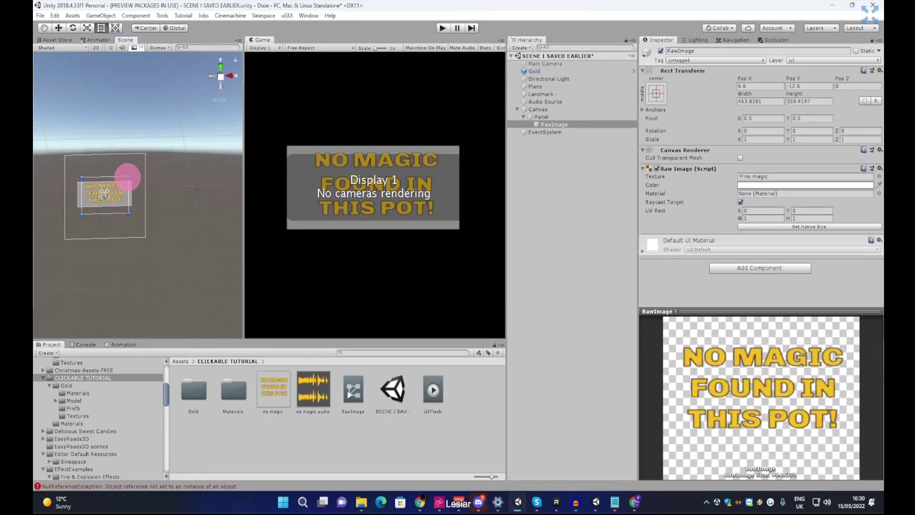
click(557, 117)
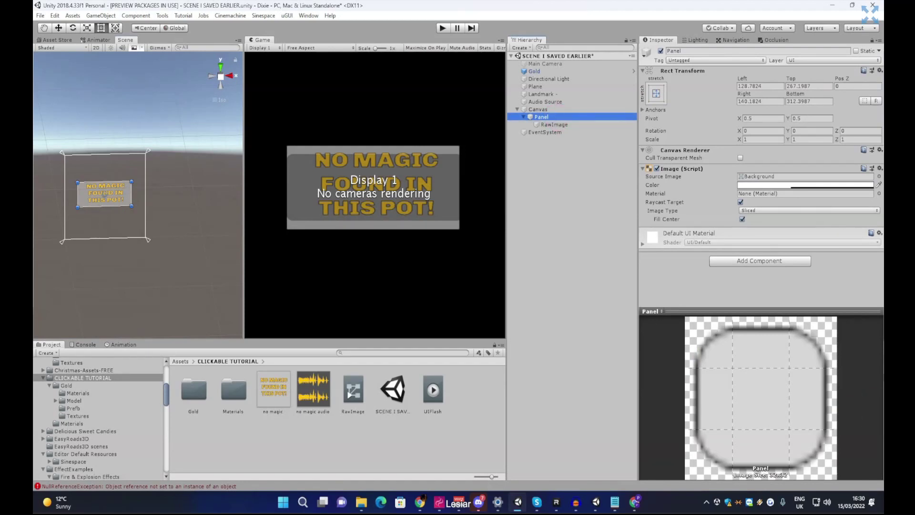
click(657, 168)
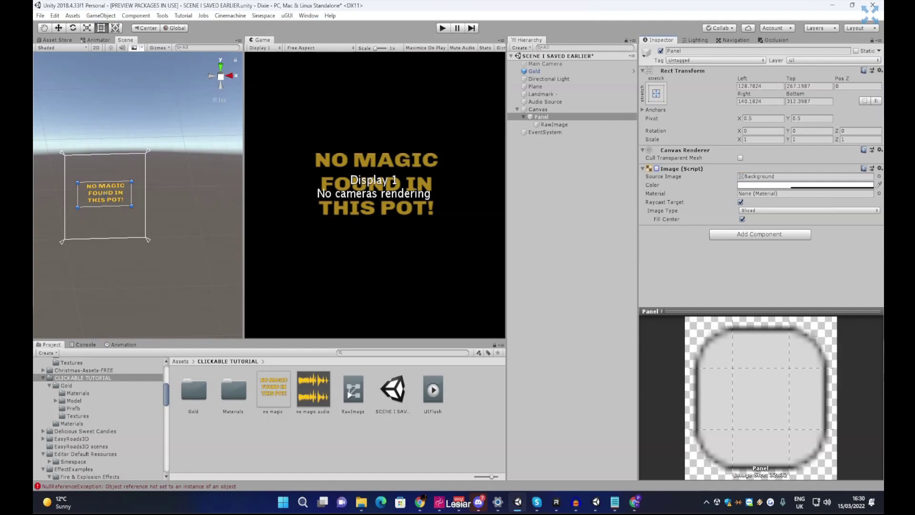
Enlarge the Scene view, frame the Panel, then select and frame the Gold pot
drag(244, 88, 430, 96)
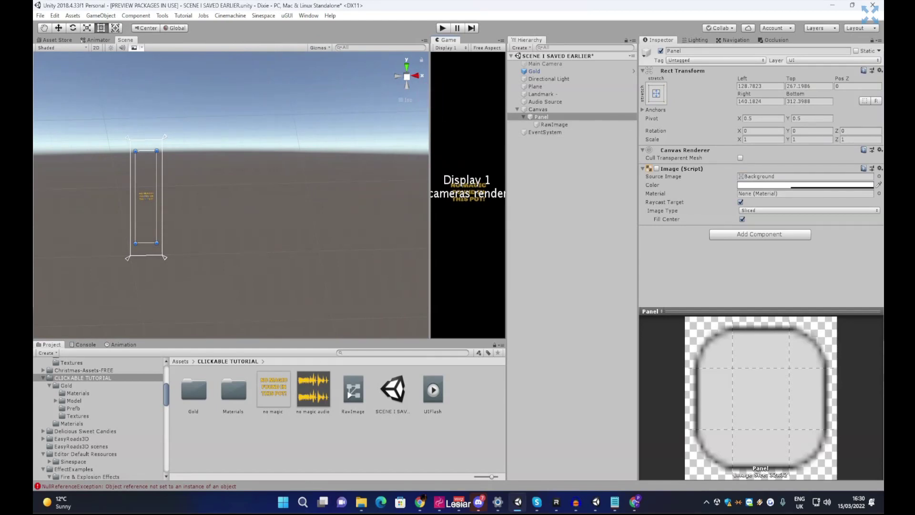
double_click(553, 117)
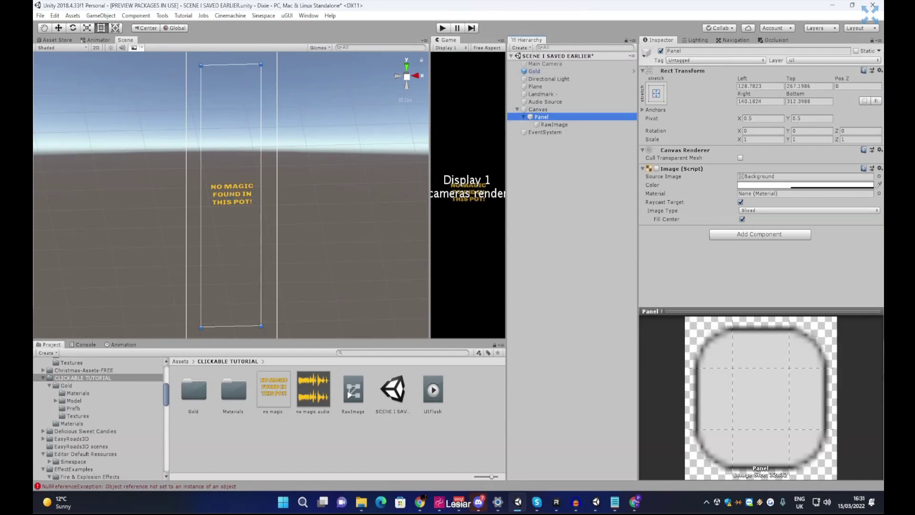
double_click(535, 71)
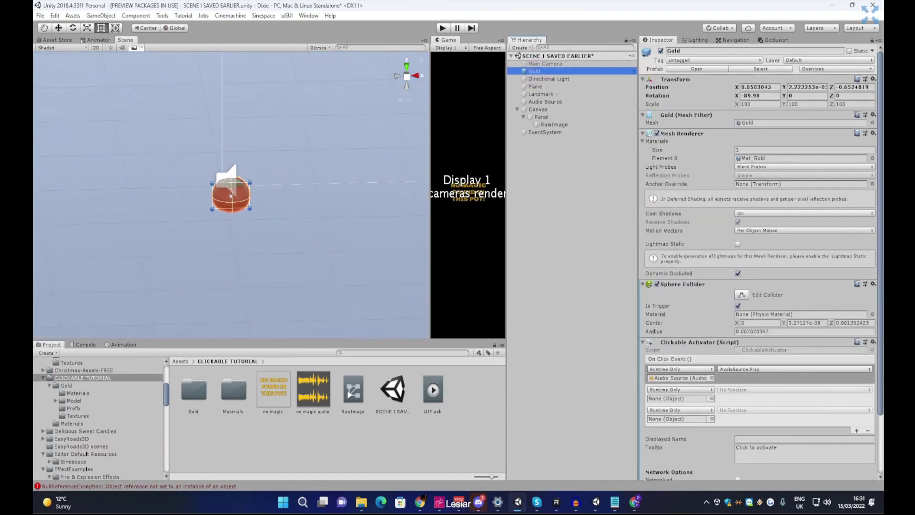
Set RawImage as the second On Click () target of the Gold pot's Clickable Activator
scroll(231, 195, down, 4)
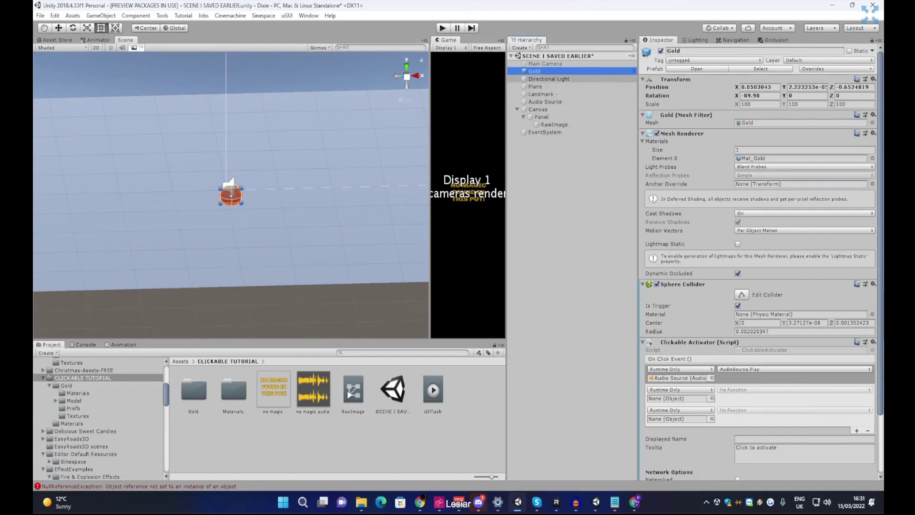
scroll(760, 262, down, 3)
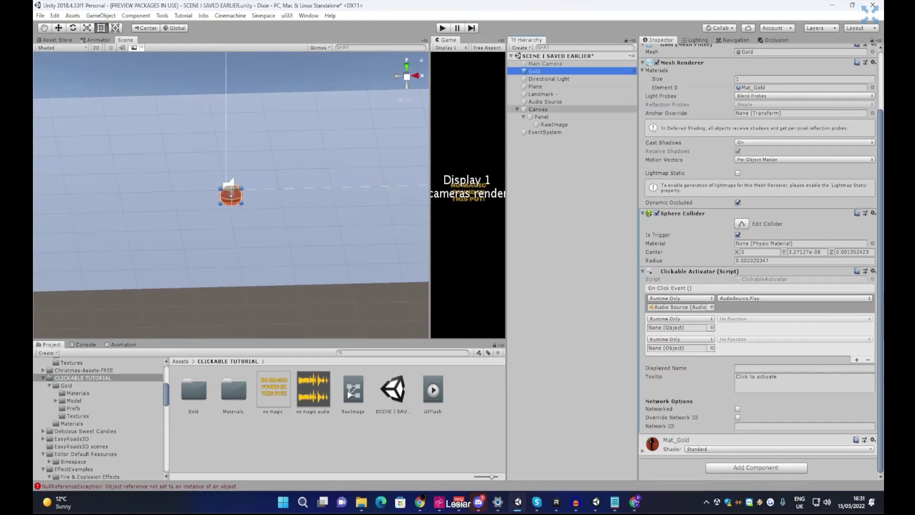
click(549, 123)
key(ctrl+z)
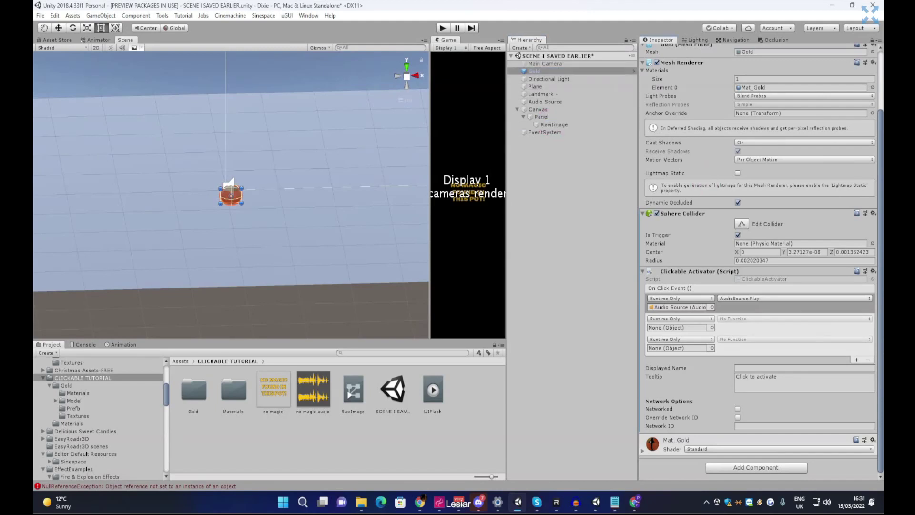
drag(554, 124, 681, 326)
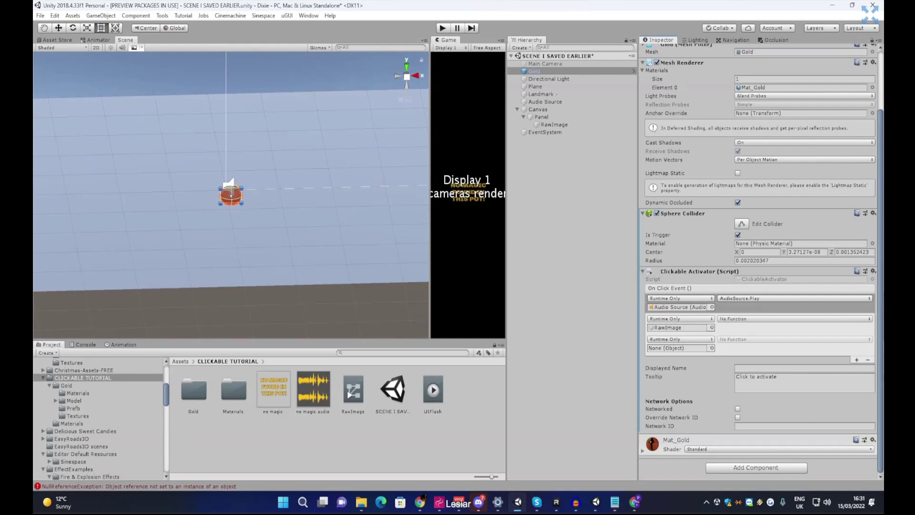
Select the RawImage and open the Animation window in a taller bottom panel
click(677, 327)
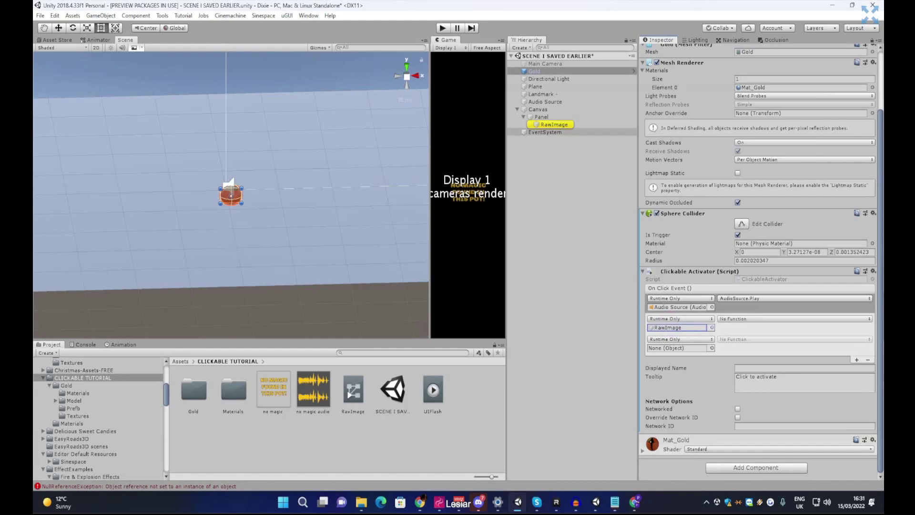
click(543, 125)
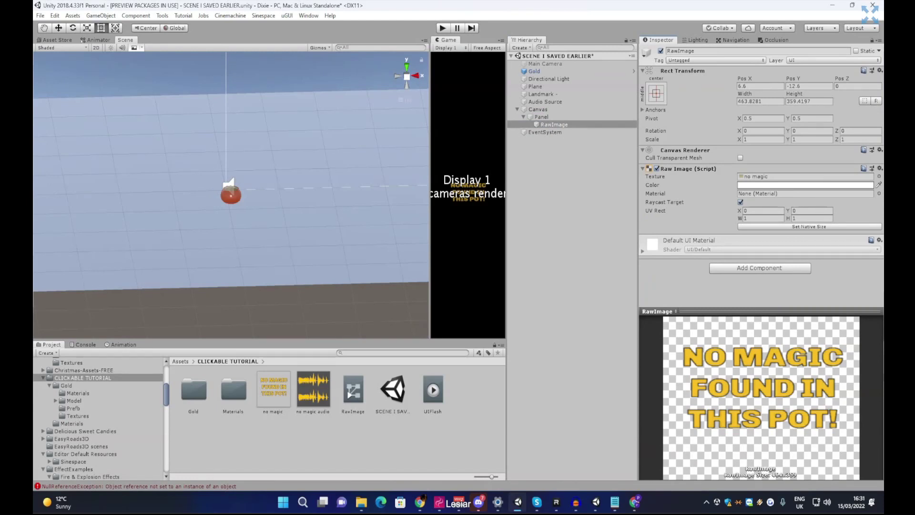
drag(207, 340, 207, 259)
click(123, 262)
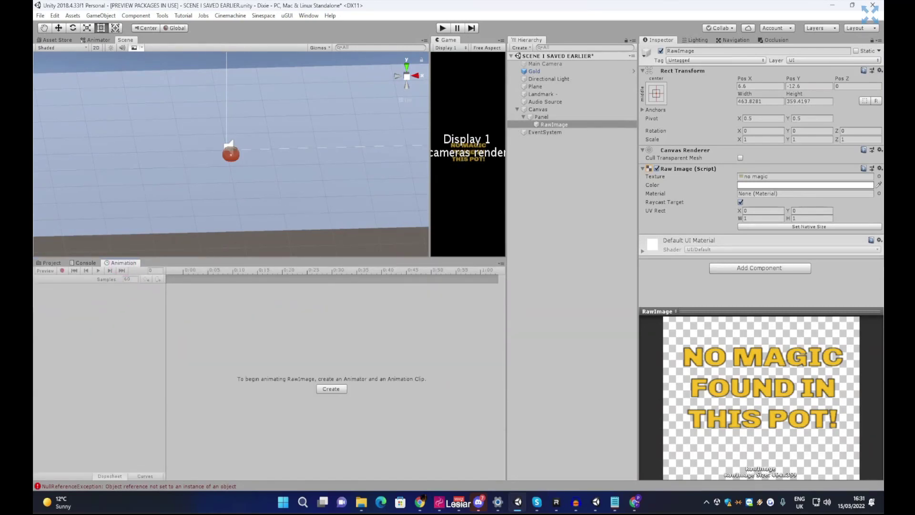
Create a new animation clip for the RawImage and save it as 'flasher'
click(331, 389)
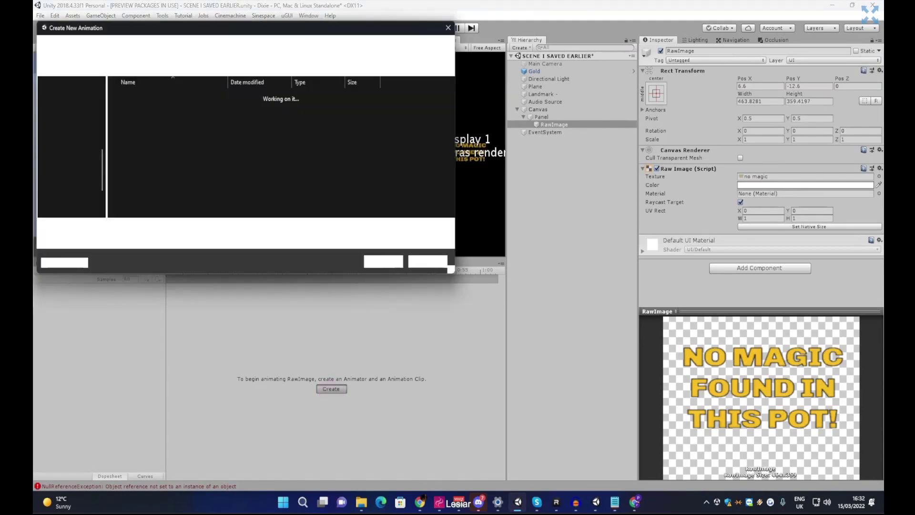
click(167, 230)
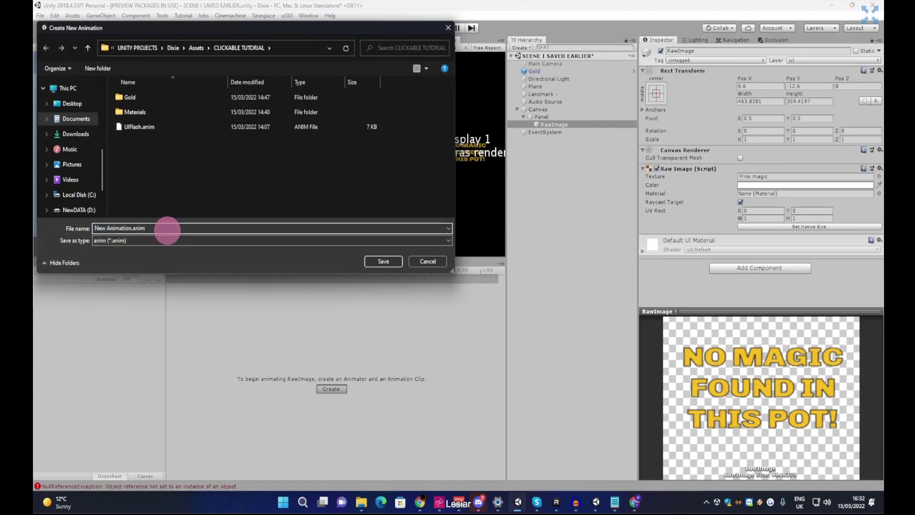
key(ctrl+a)
text(flasher)
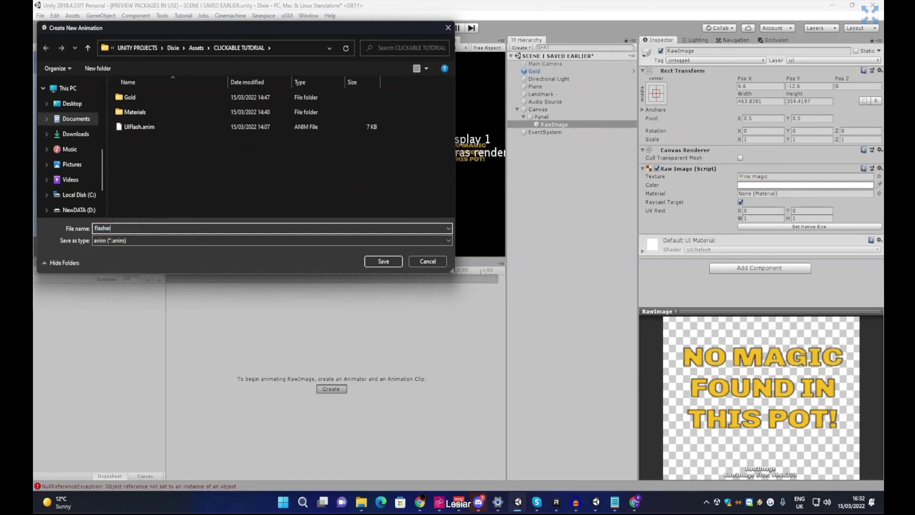
click(376, 260)
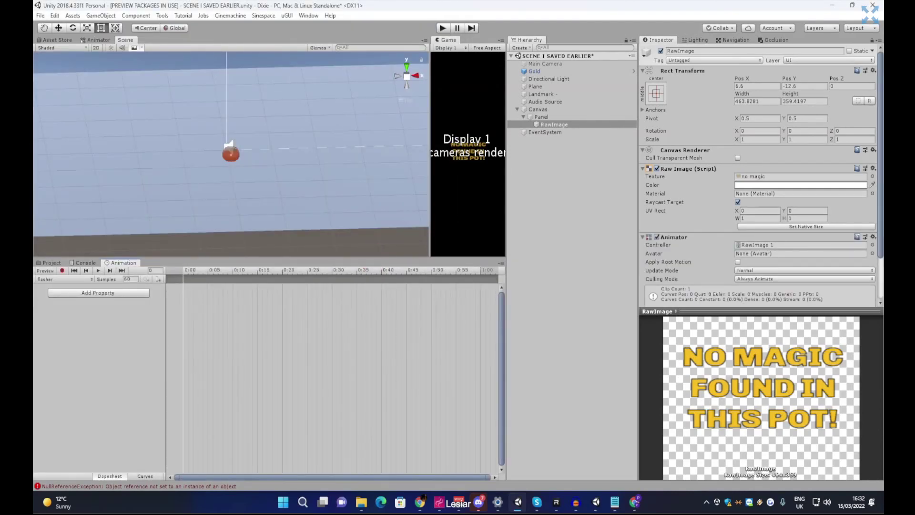
Record keyframes toggling Raw Image Enabled at frames 0, 30 and 60
click(62, 271)
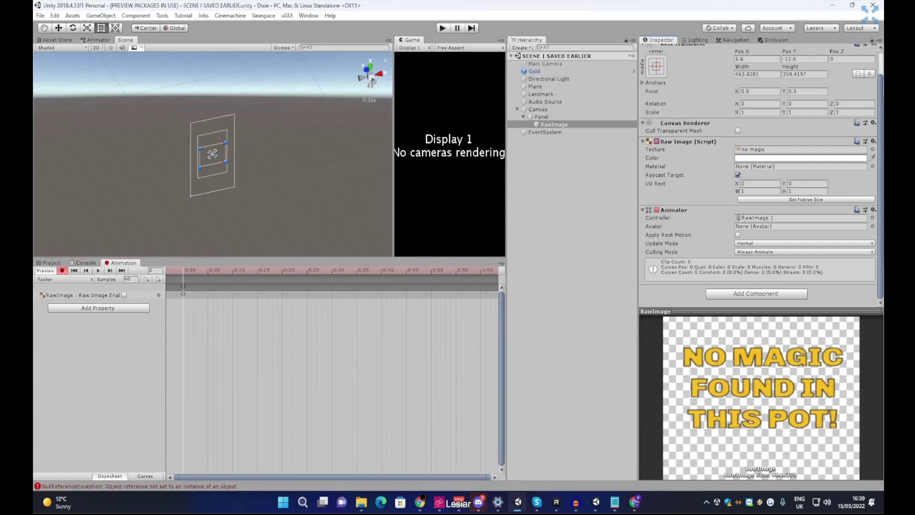
scroll(333, 372, down, 3)
click(240, 270)
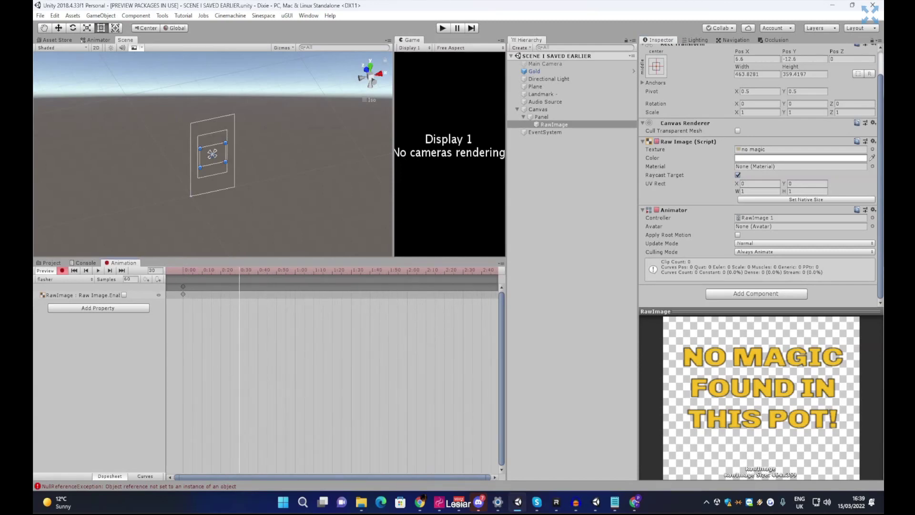
click(124, 295)
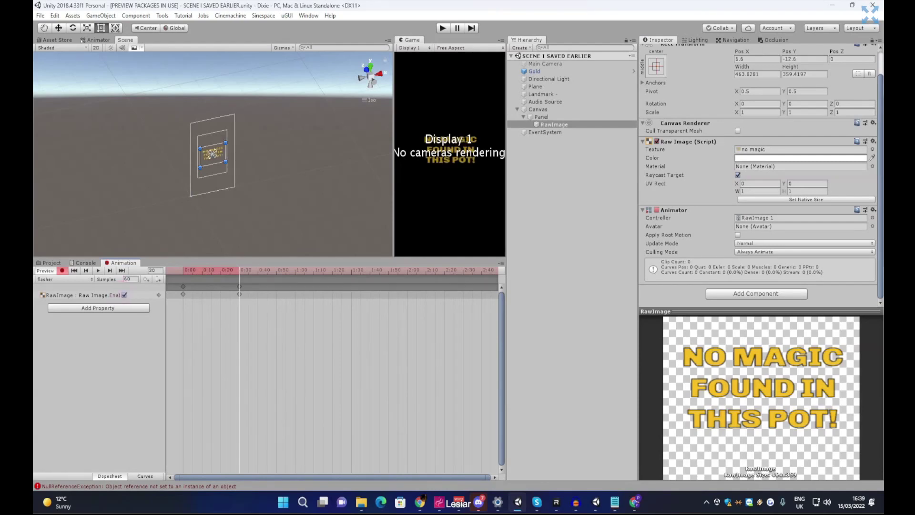
click(293, 296)
drag(293, 296, 295, 298)
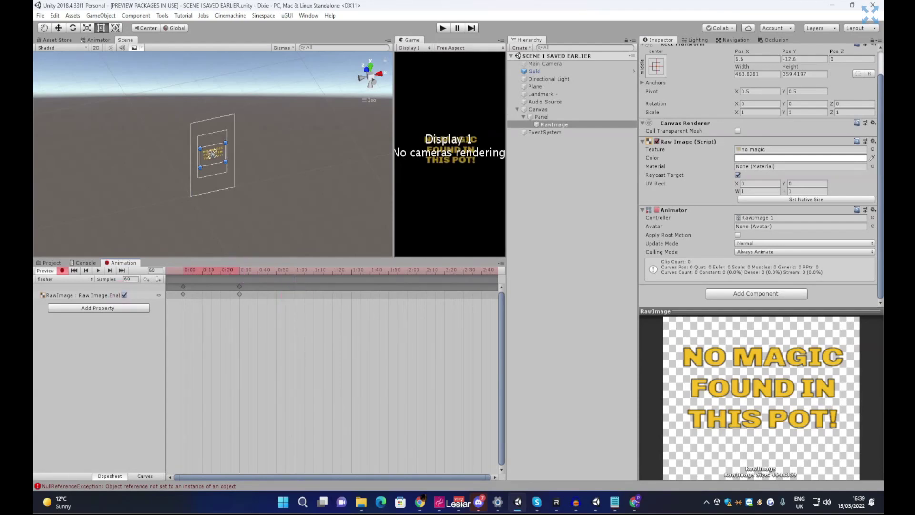
click(124, 295)
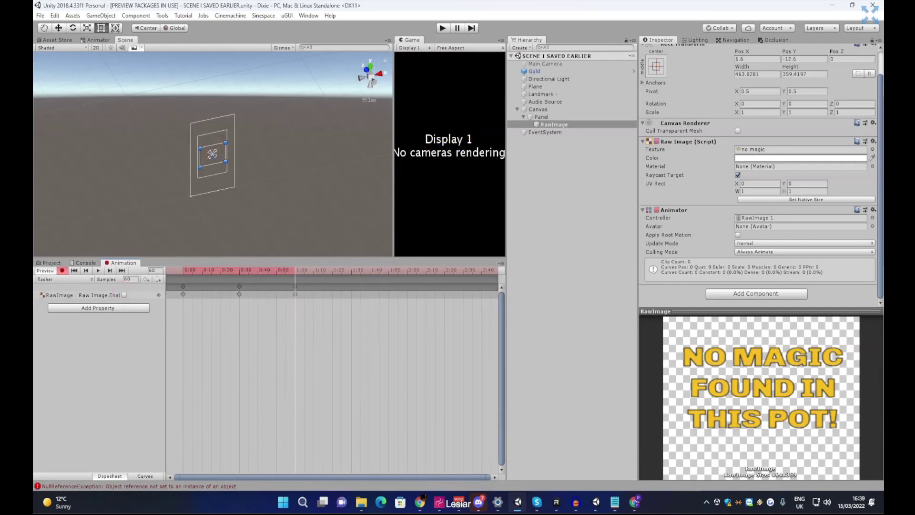
Review the keyframed property list and preview the flashing animation
scroll(334, 372, down, 5)
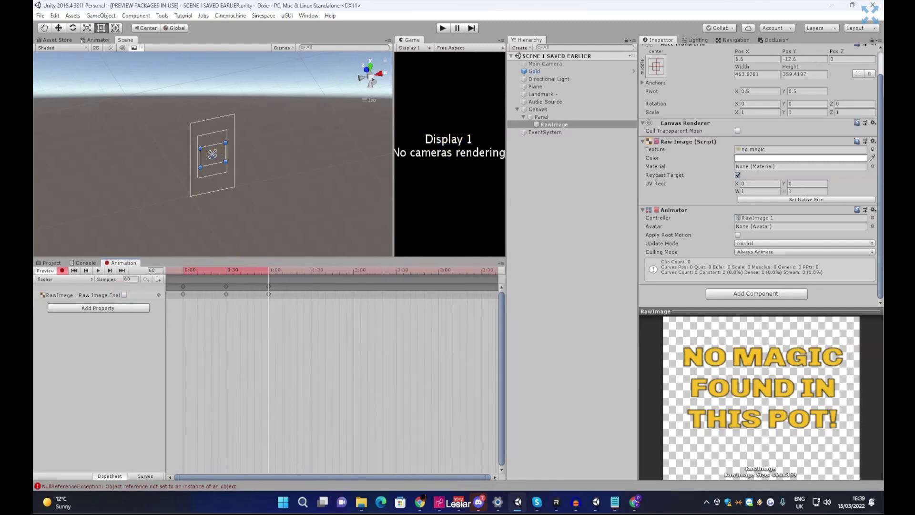
scroll(334, 371, down, 2)
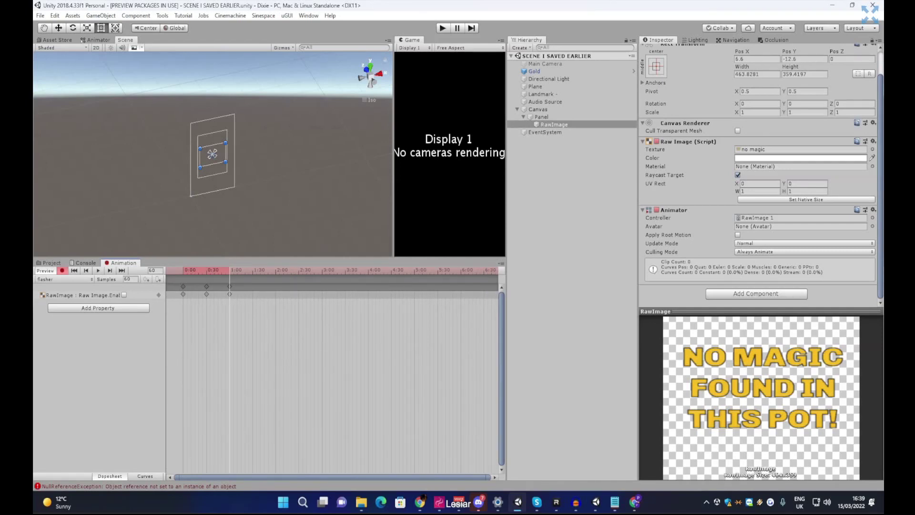
click(200, 308)
scroll(212, 152, up, 5)
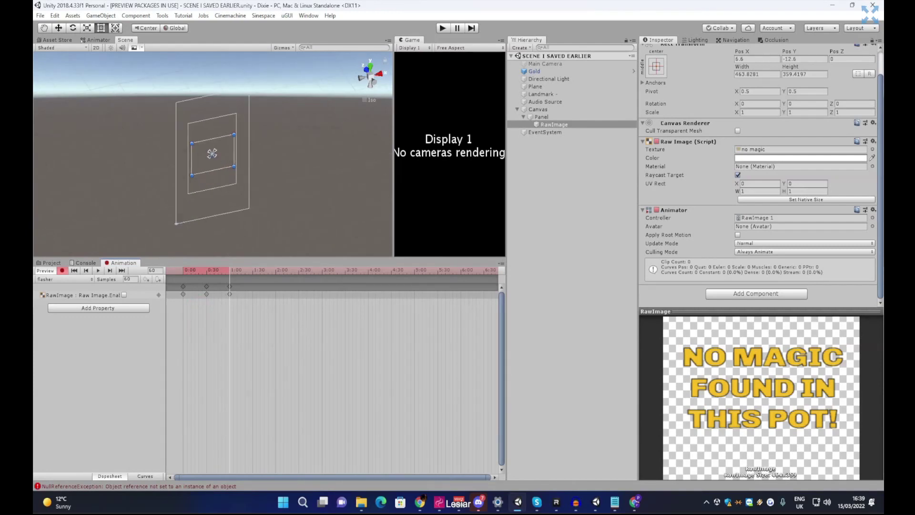
click(98, 270)
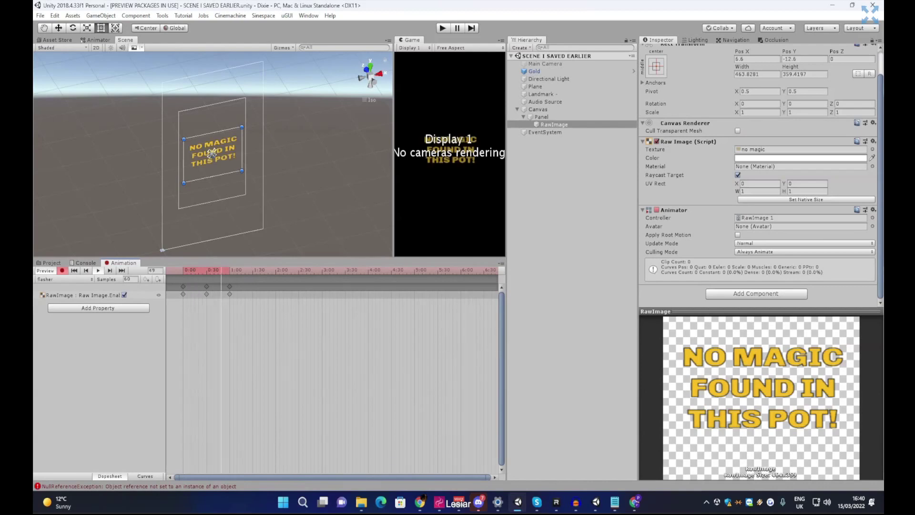
Copy the on/off keyframe pair and paste it repeatedly along the timeline up to 4:30
click(97, 270)
click(230, 294)
drag(239, 313, 211, 281)
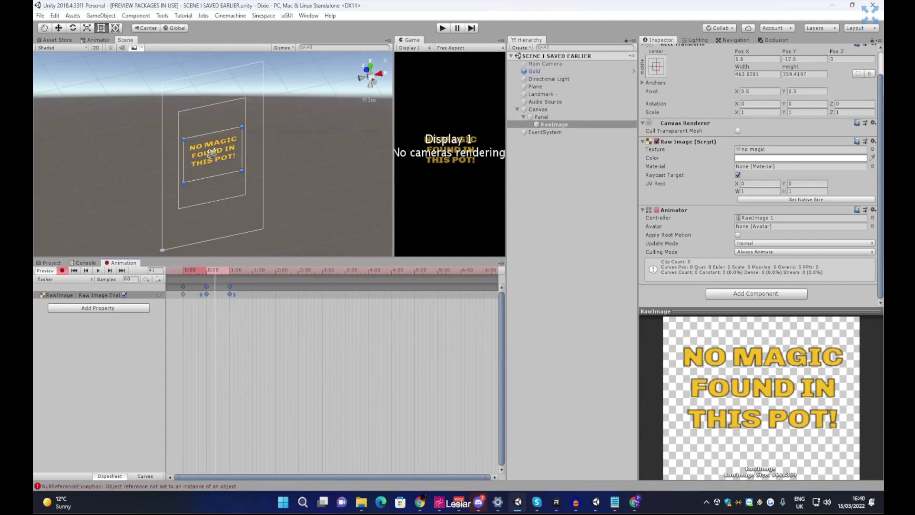
key(ctrl+v)
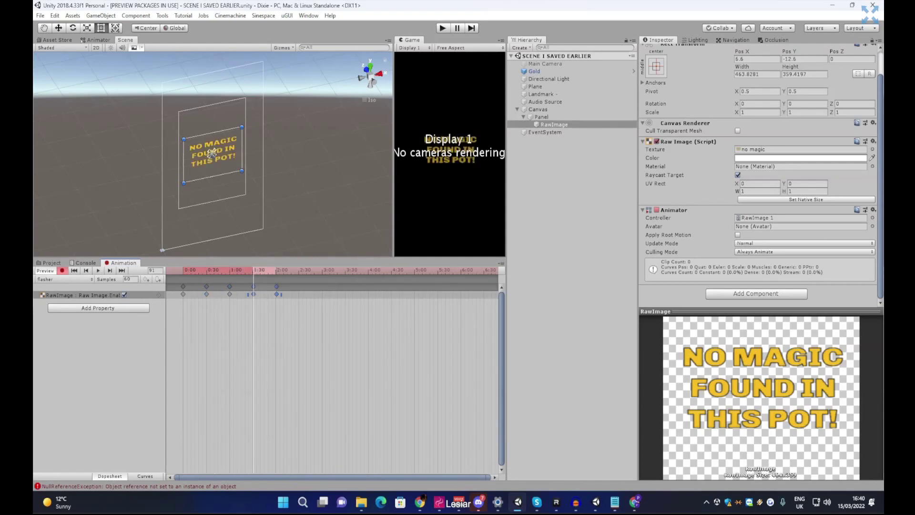
click(297, 270)
key(ctrl+v)
click(347, 270)
key(ctrl+v)
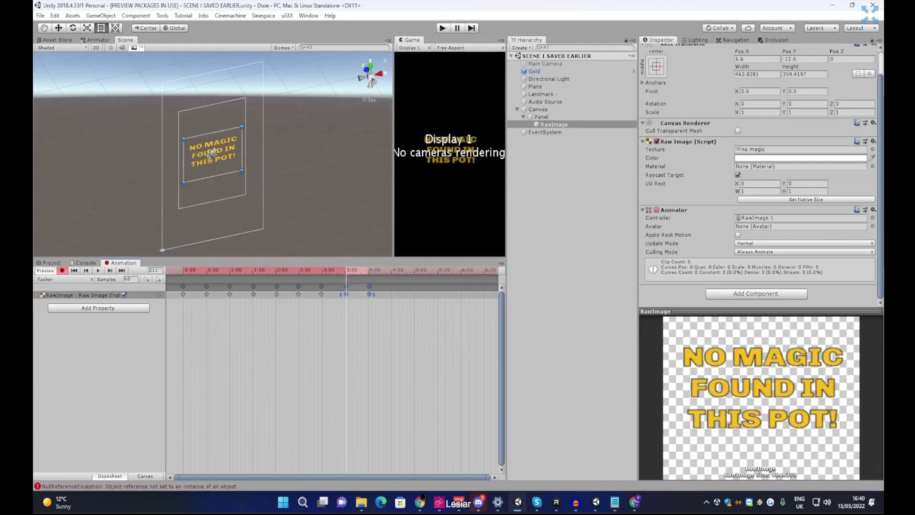
click(391, 270)
key(ctrl+v)
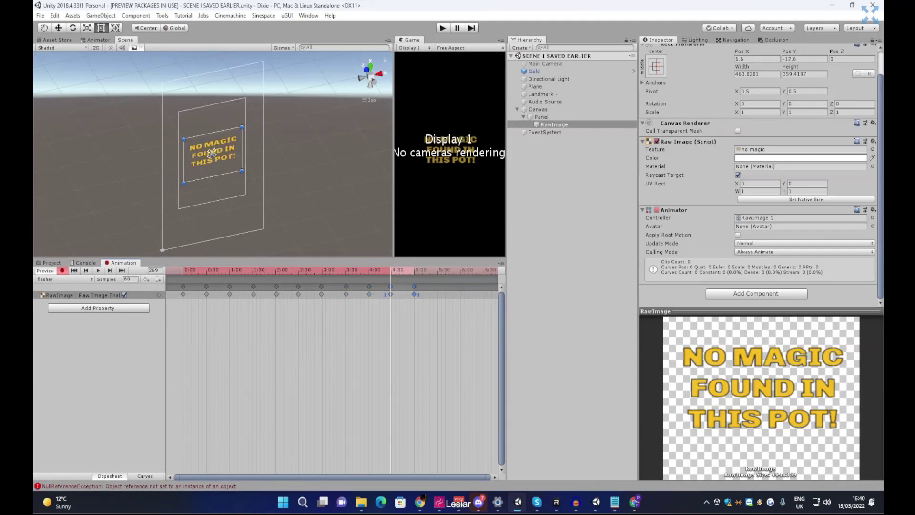
Stop recording, step through the keyframes, preview the flashing, then show the CLICKABLE TUTORIAL assets
click(74, 270)
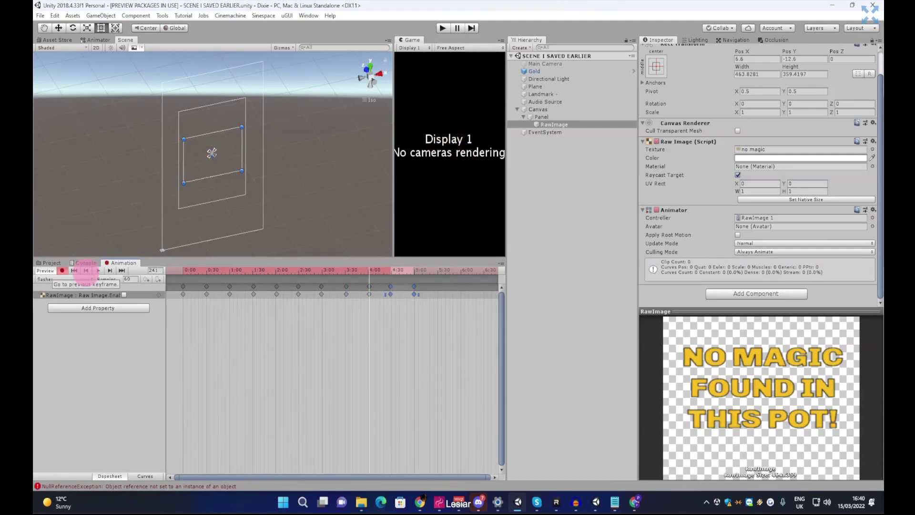
click(62, 271)
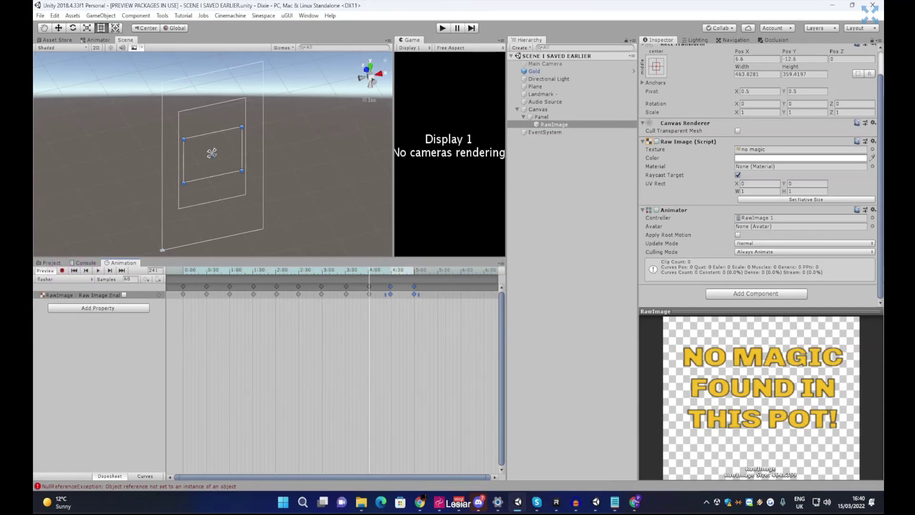
click(85, 270)
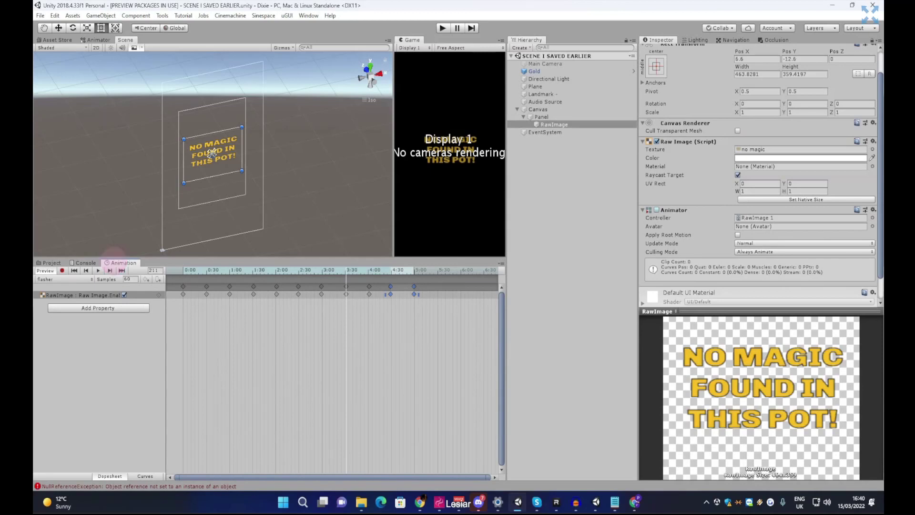
click(74, 270)
click(97, 270)
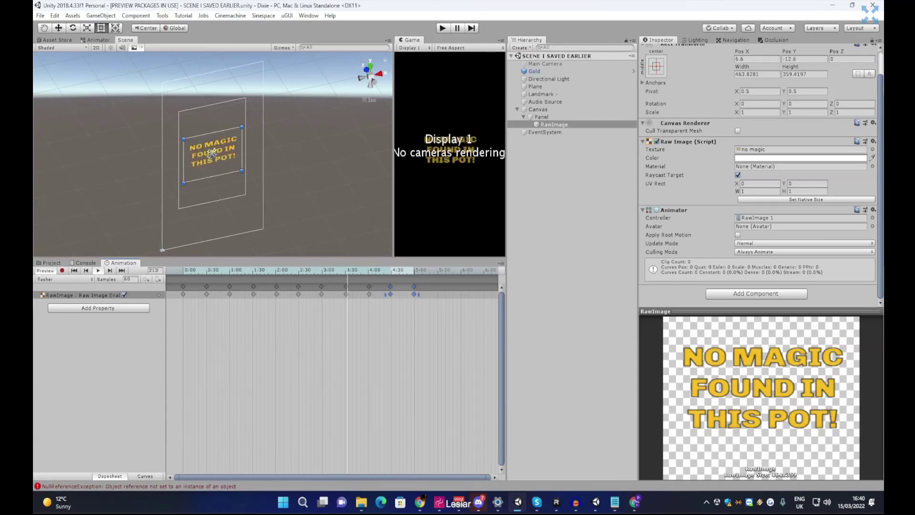
click(98, 271)
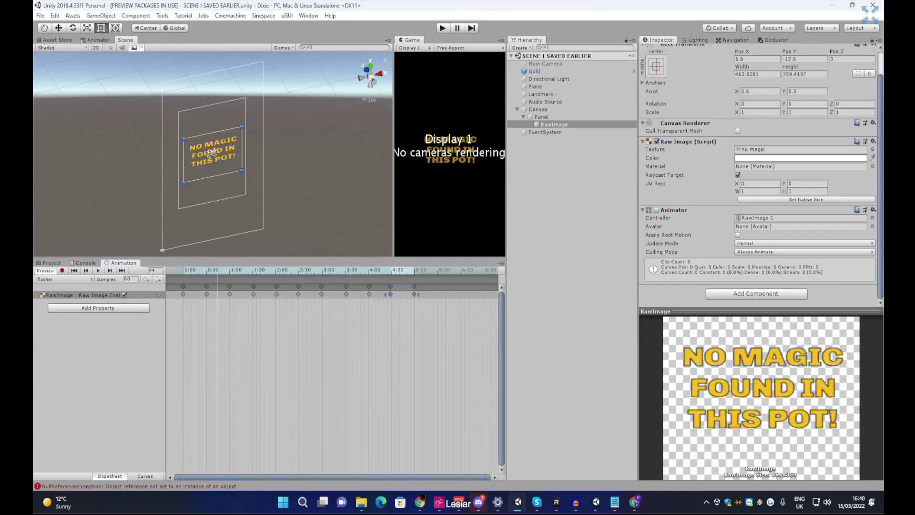
click(52, 262)
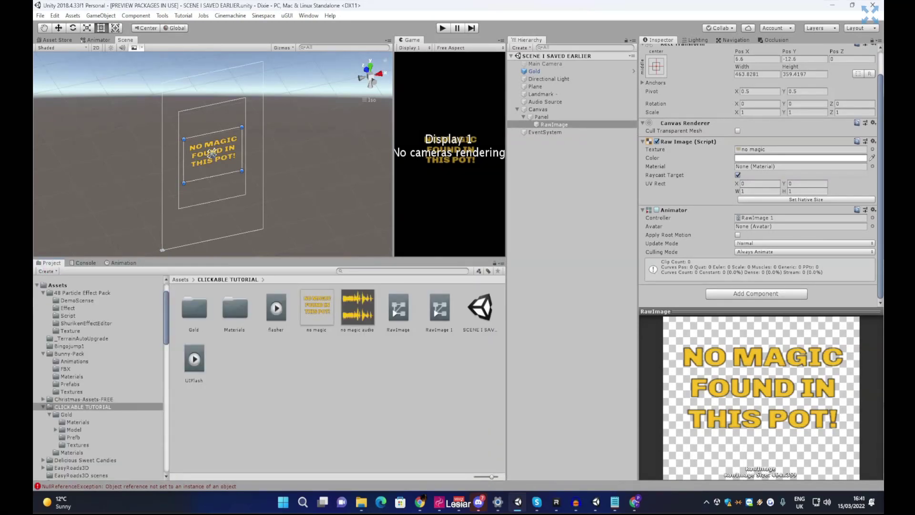
Untick Loop Time on flasher.anim, then bring up the Gold pot's Clickable Activator
click(120, 263)
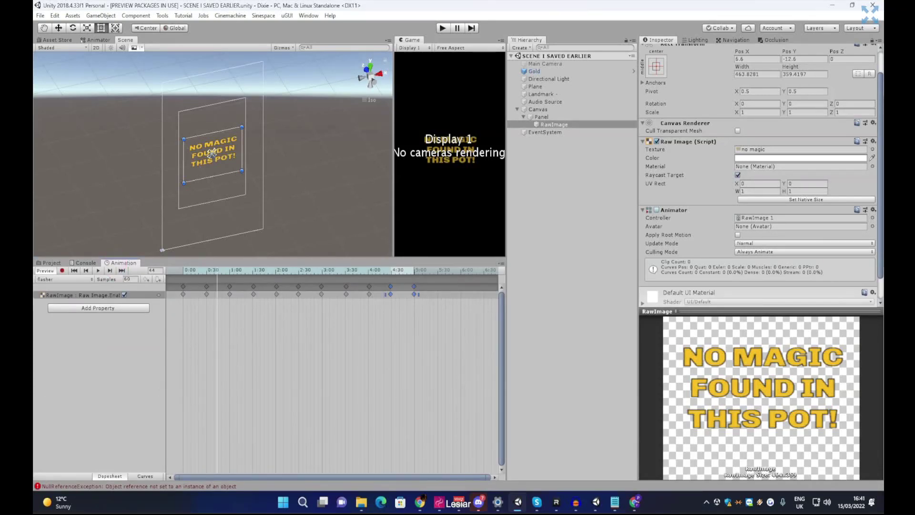
click(50, 263)
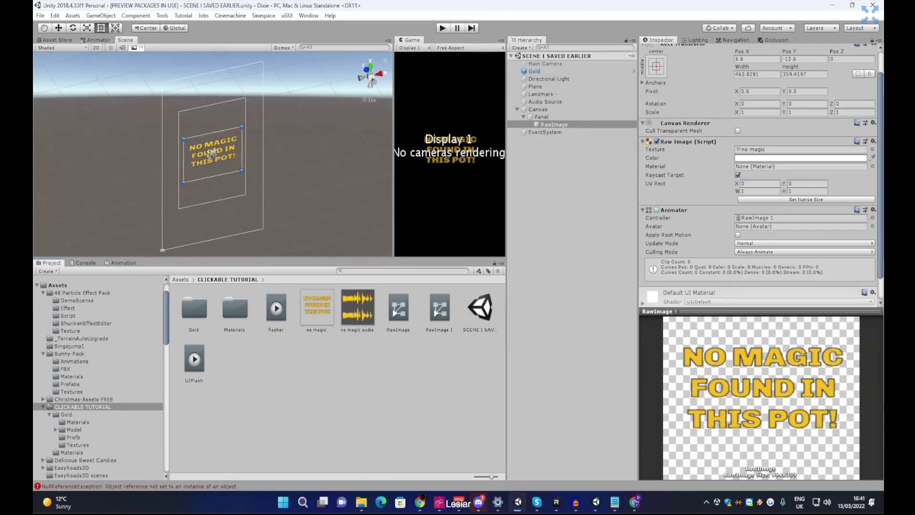
click(276, 309)
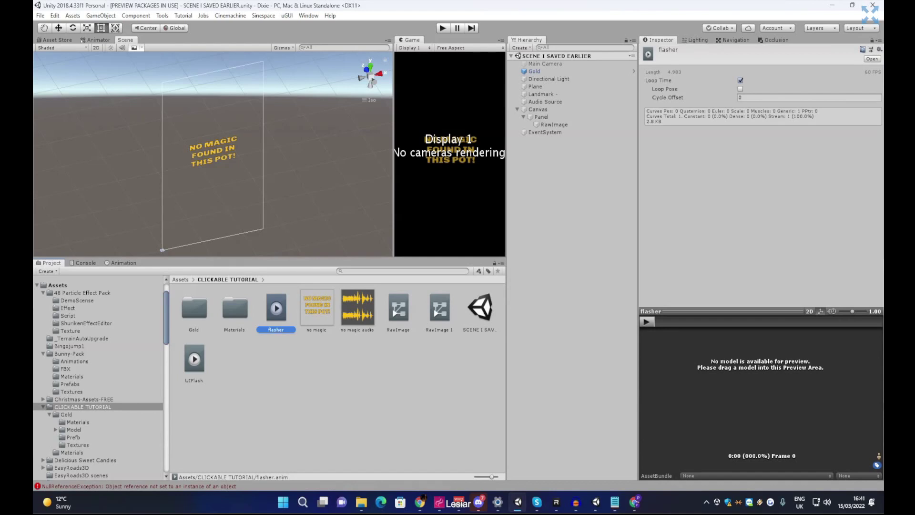
click(741, 80)
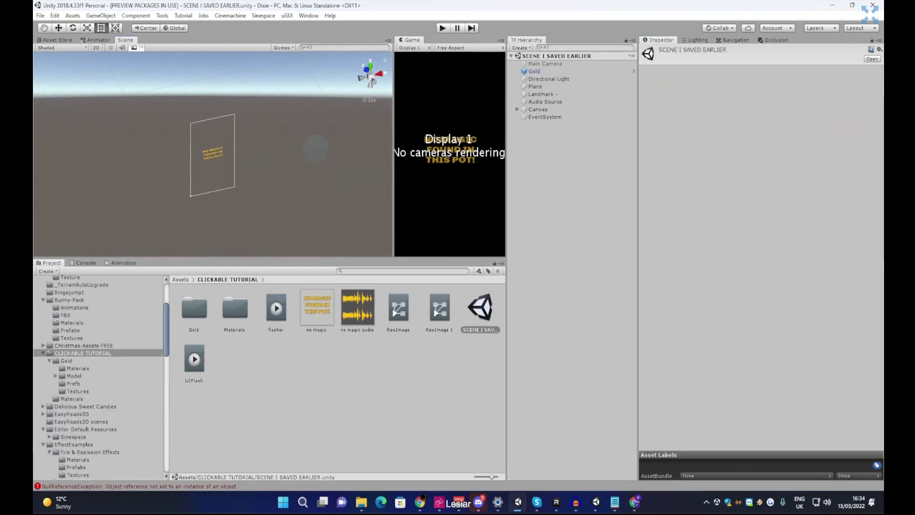
click(535, 71)
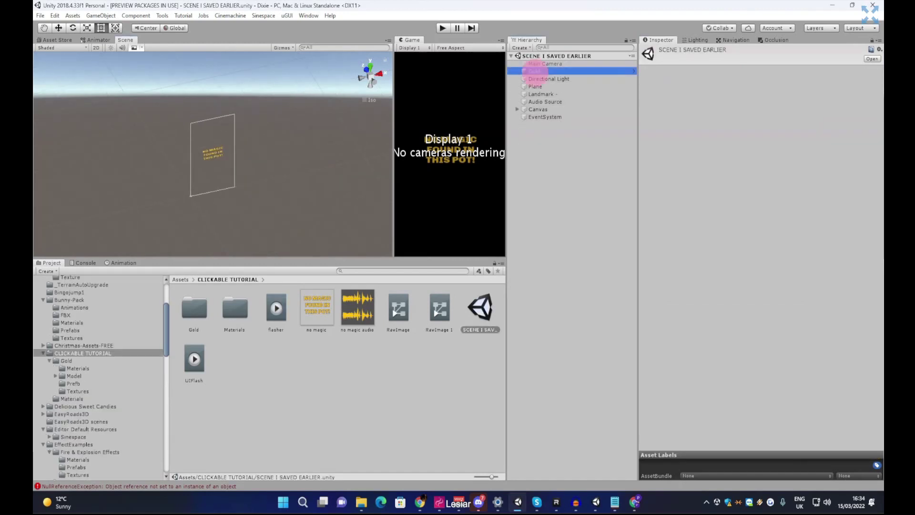
scroll(760, 262, down, 5)
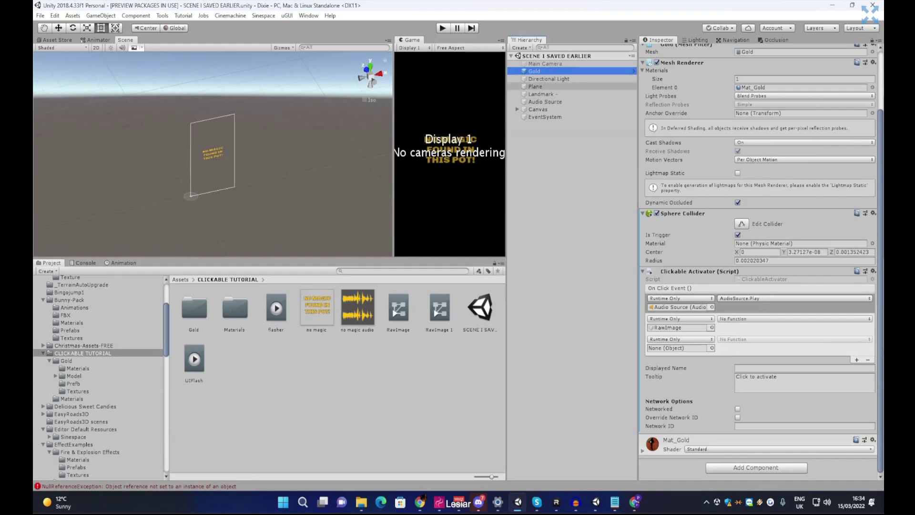
Make the first On Click entry call GameObject.SetActive (checked) on RawImage
click(517, 109)
click(524, 117)
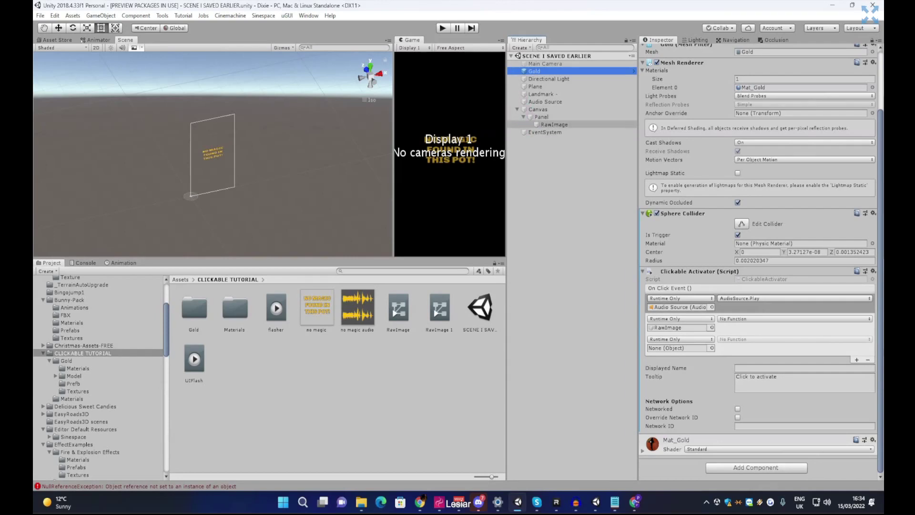
click(543, 125)
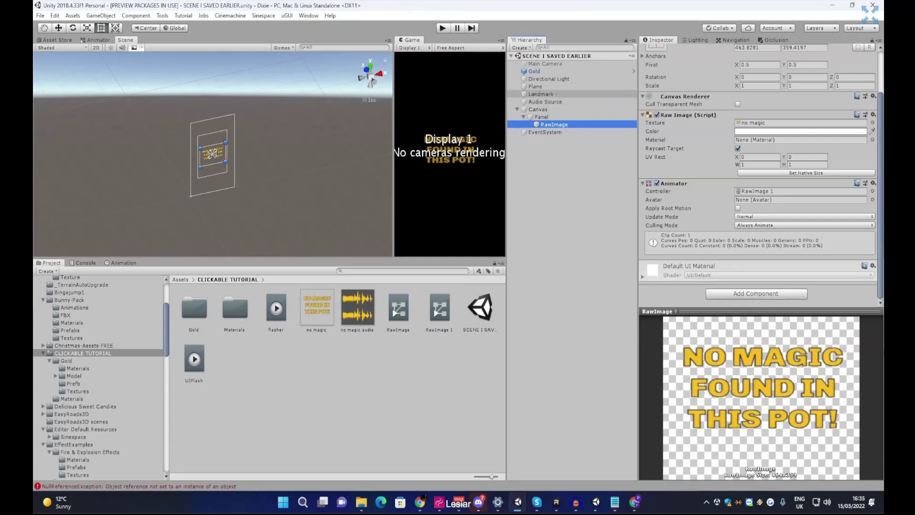
click(544, 63)
click(535, 71)
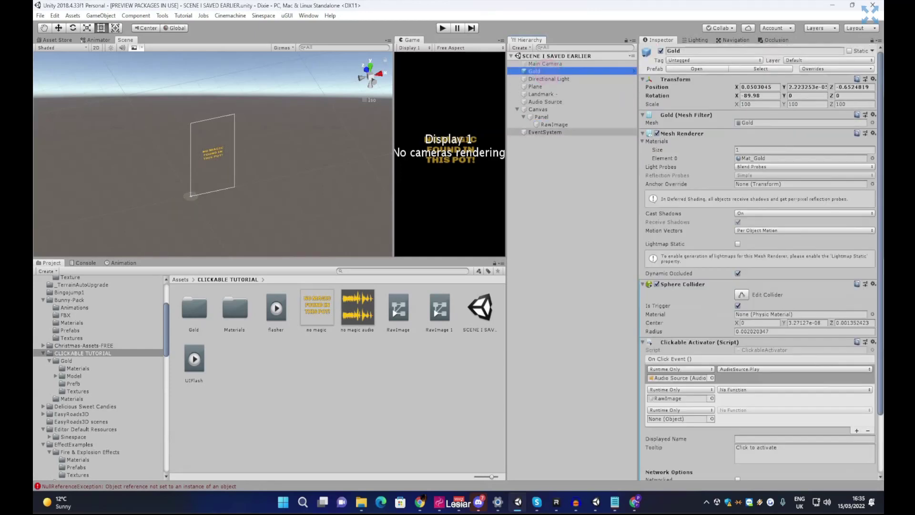
click(682, 378)
drag(555, 124, 677, 378)
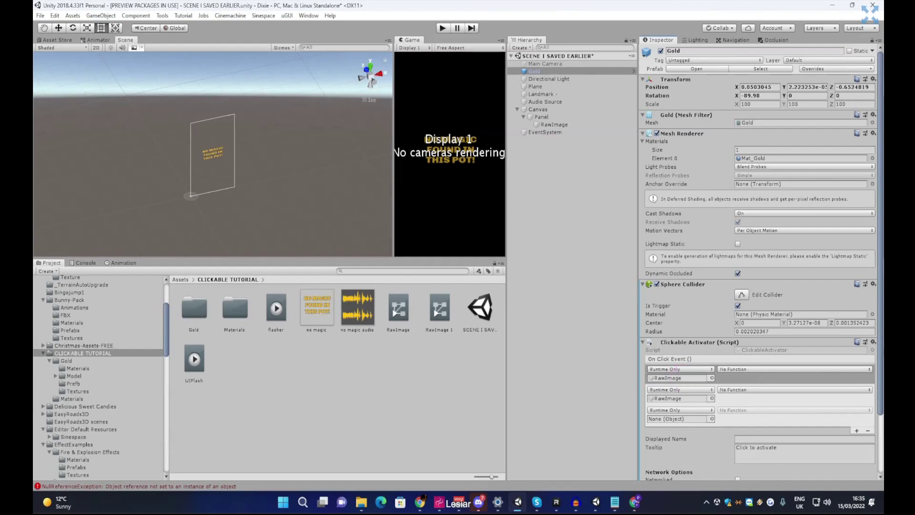
click(748, 369)
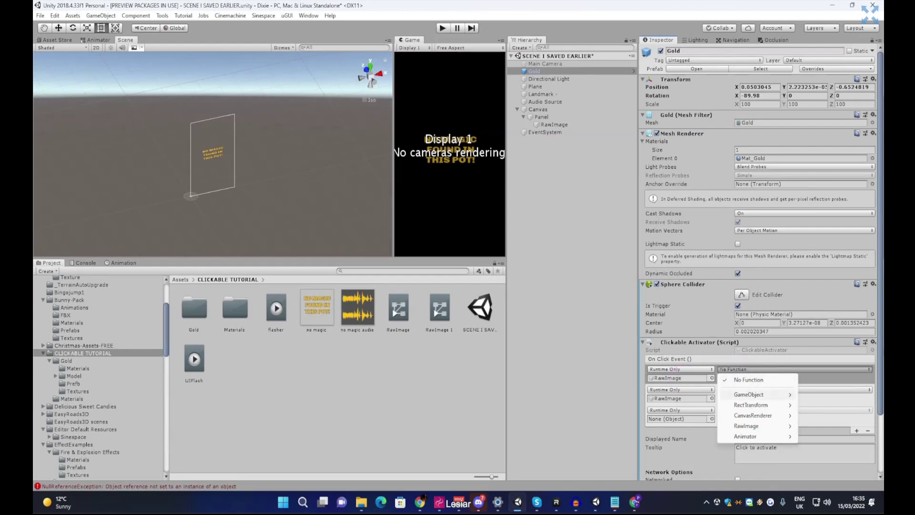
mouse_move(749, 394)
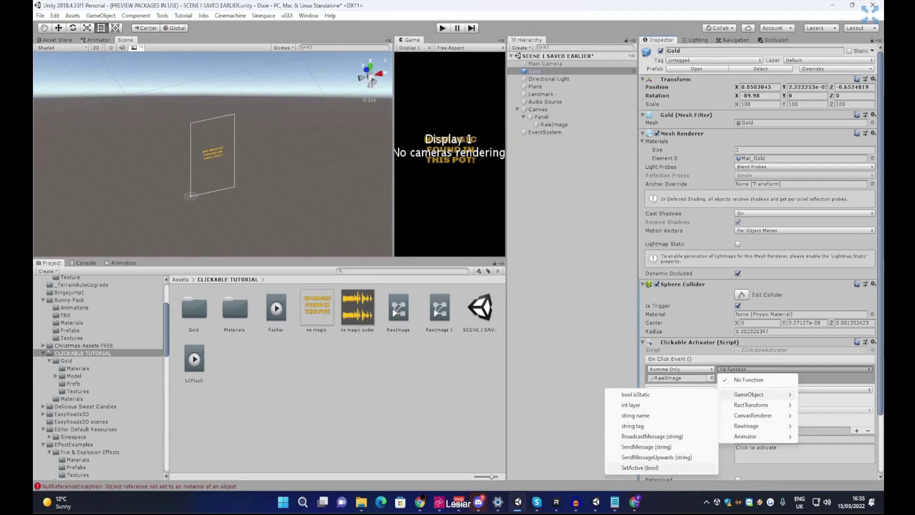
click(658, 467)
click(721, 378)
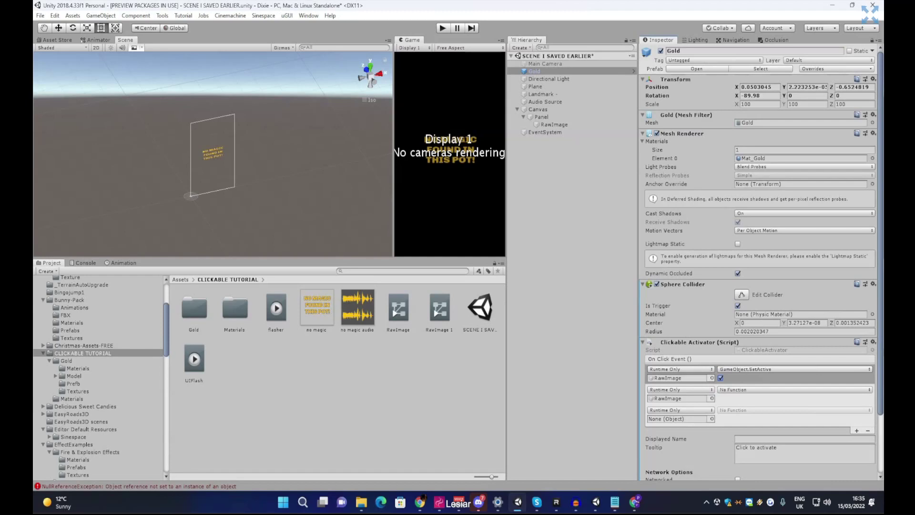
Make the second On Click entry call AudioSource.Play on the Audio Source
scroll(761, 262, down, 3)
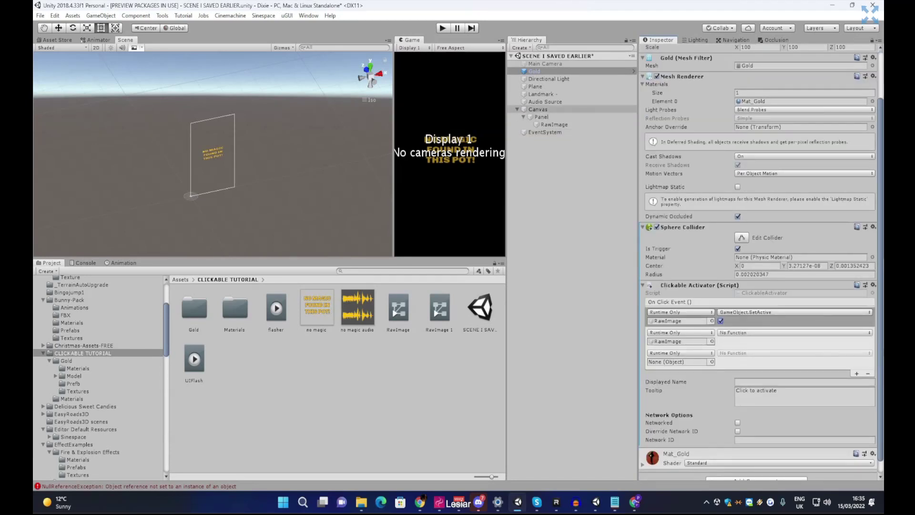
drag(545, 102, 686, 343)
click(744, 332)
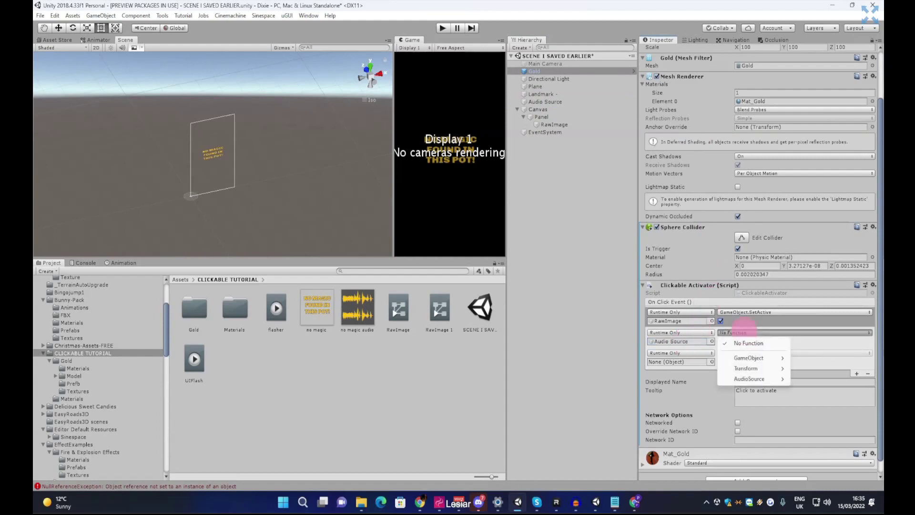
mouse_move(749, 358)
mouse_move(749, 378)
click(600, 316)
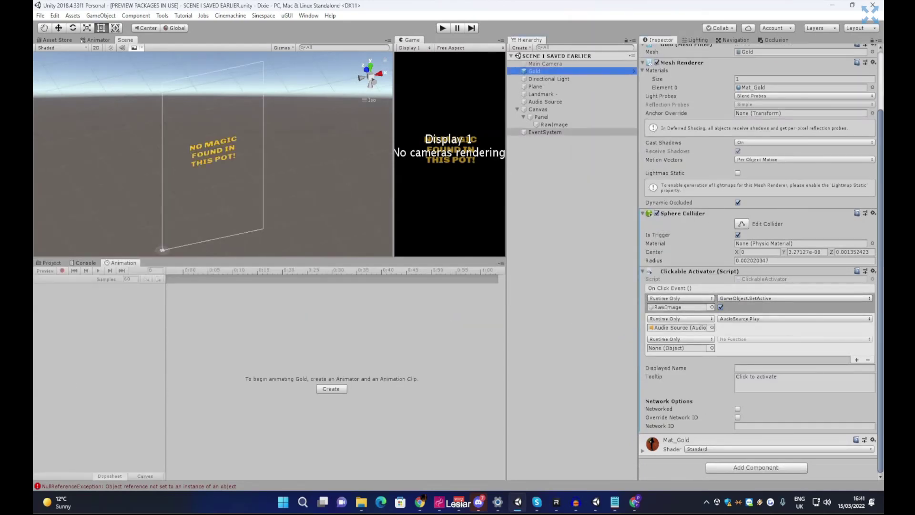
Make the third On Click entry call Animator.Play 'flasher' on RawImage
drag(554, 125, 691, 344)
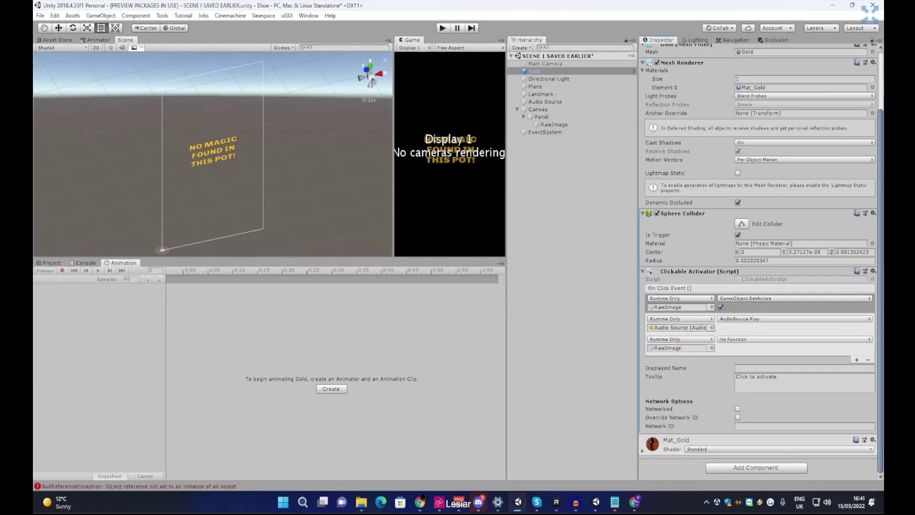
click(763, 339)
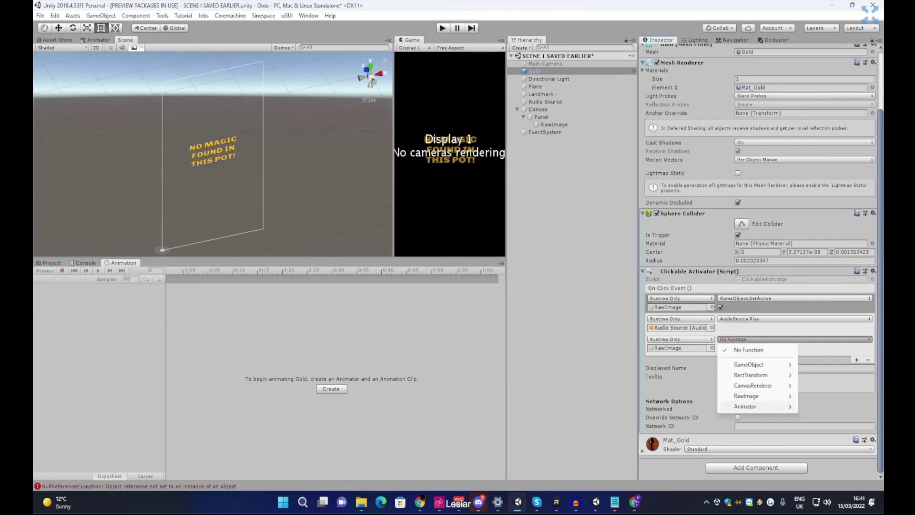
mouse_move(753, 406)
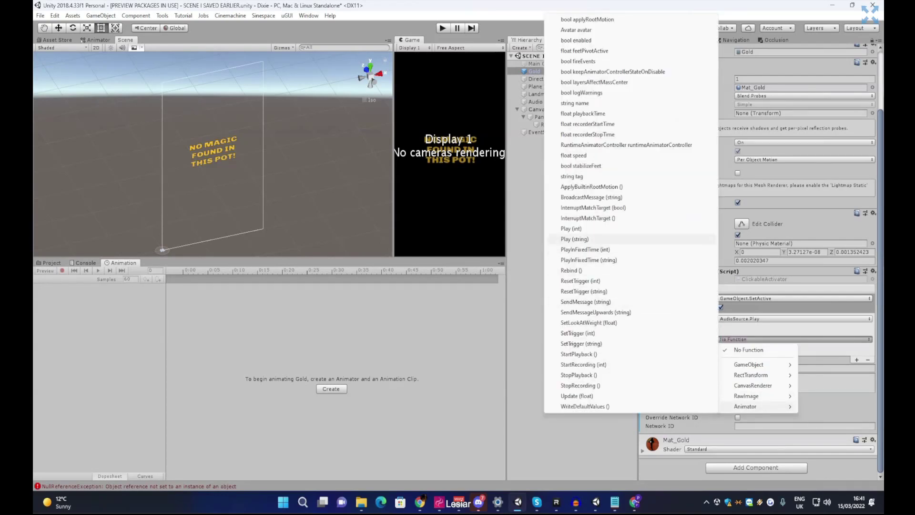
click(587, 238)
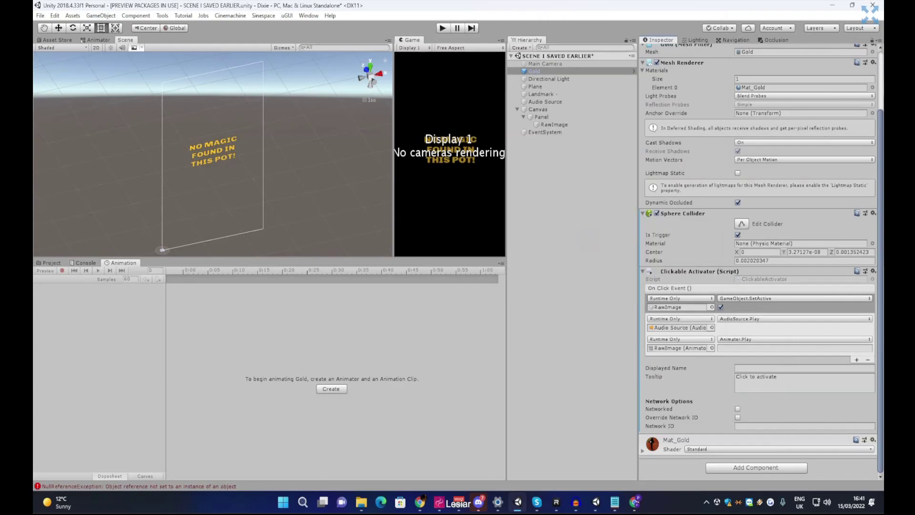
click(755, 347)
text(flasher)
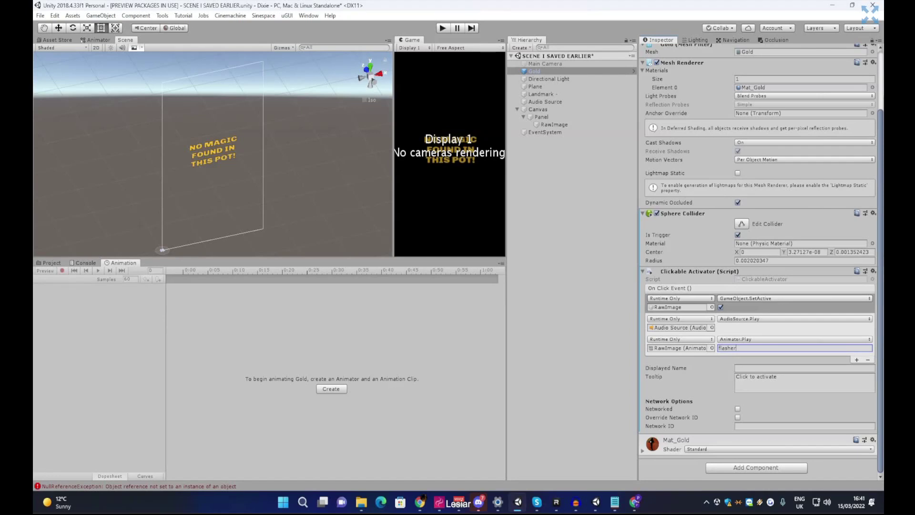
click(765, 348)
click(743, 339)
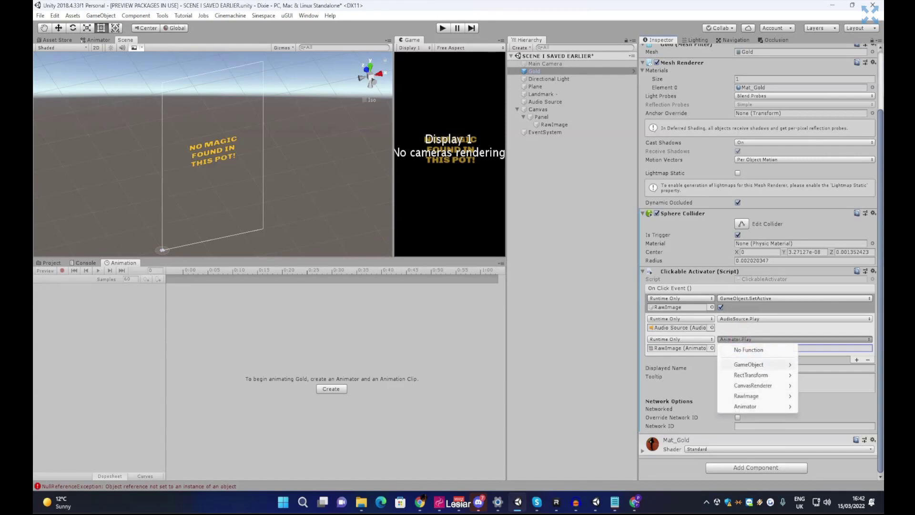
Change the third On Click entry's function to Animator.Rebind
mouse_move(753, 365)
mouse_move(753, 406)
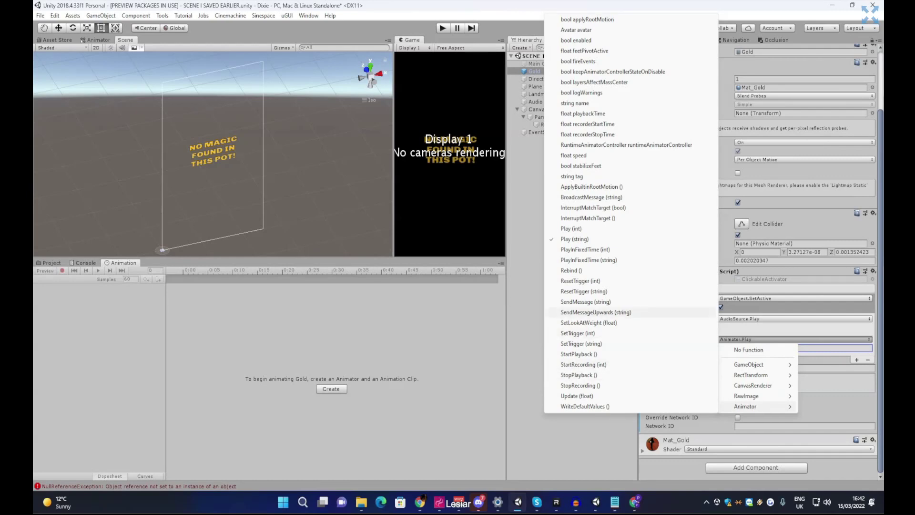
click(587, 270)
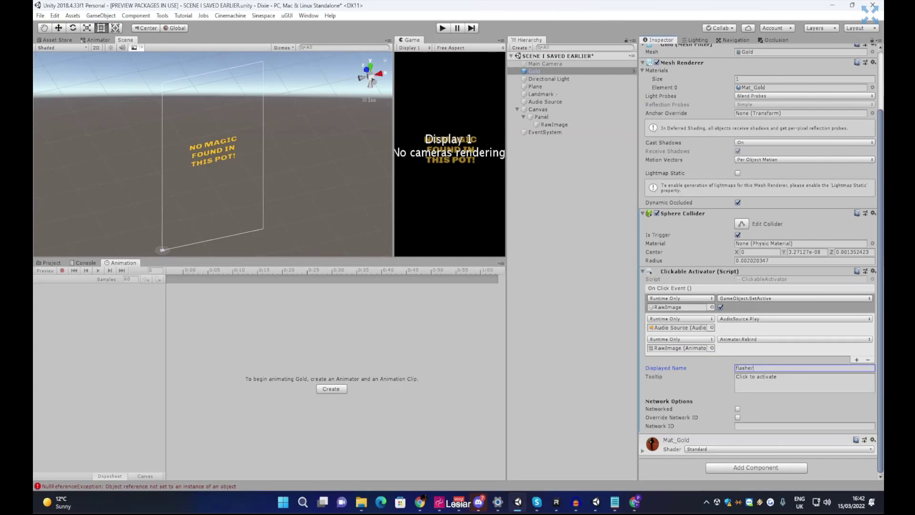
Add a fourth On Click event on RawImage calling Animator.Play with 'flasher'
click(857, 359)
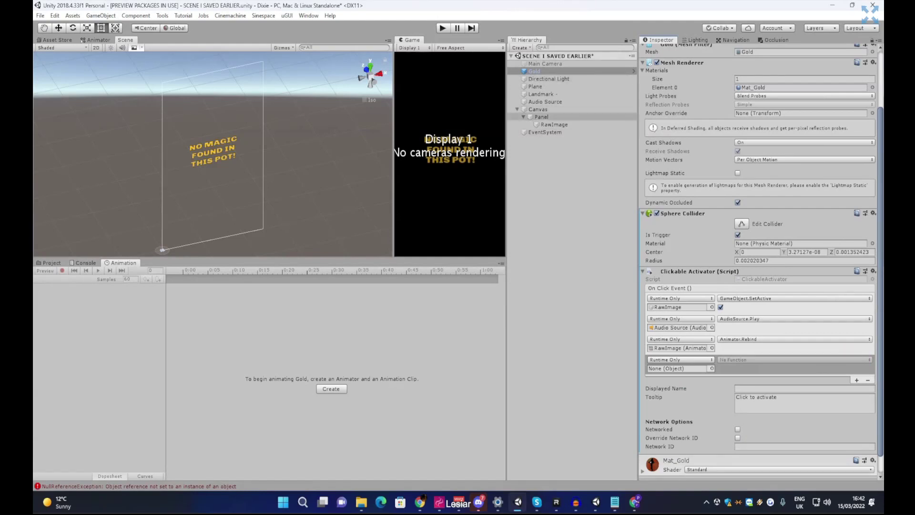
click(549, 124)
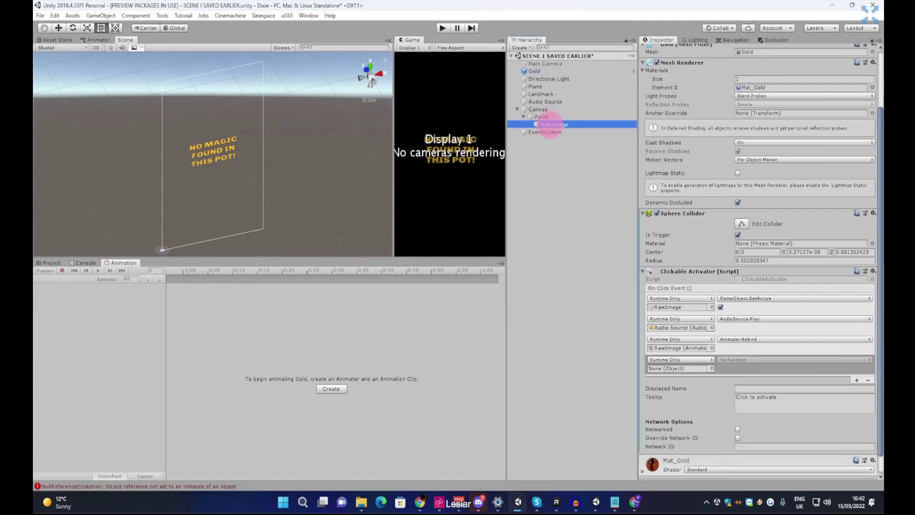
drag(552, 122, 691, 368)
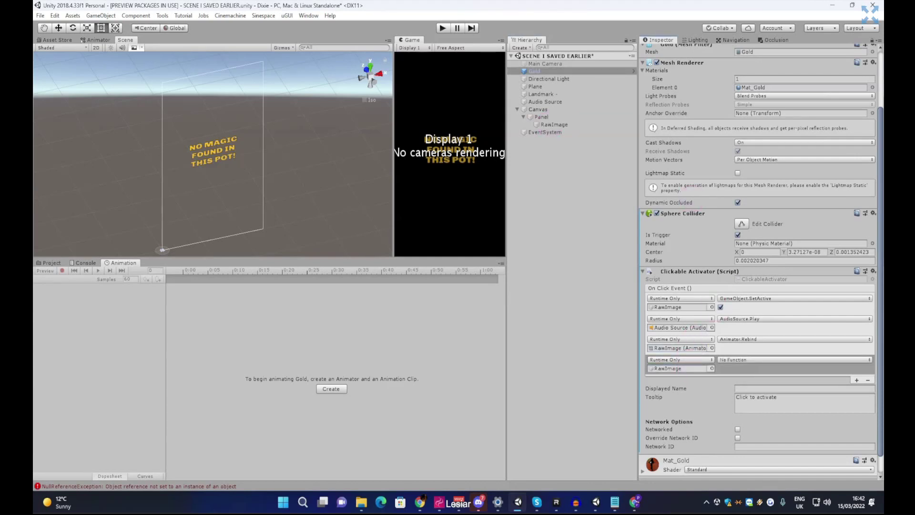
click(728, 360)
mouse_move(749, 427)
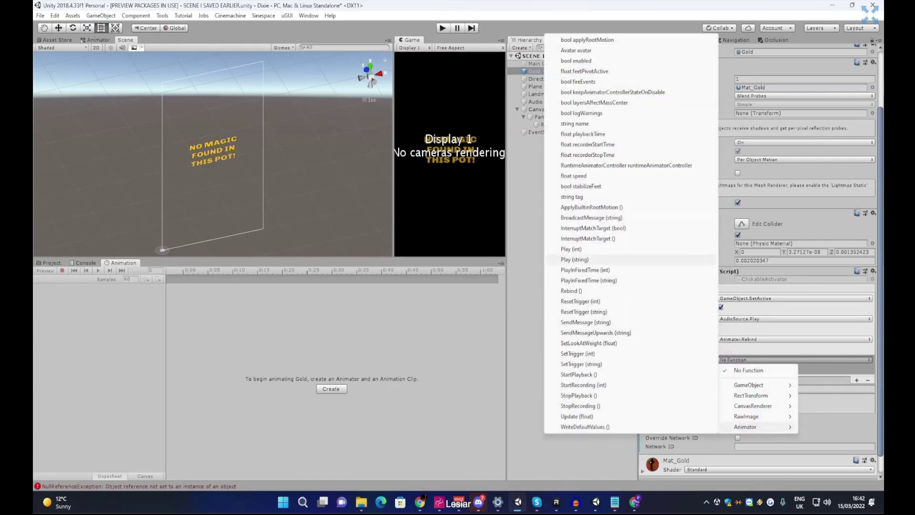
click(582, 259)
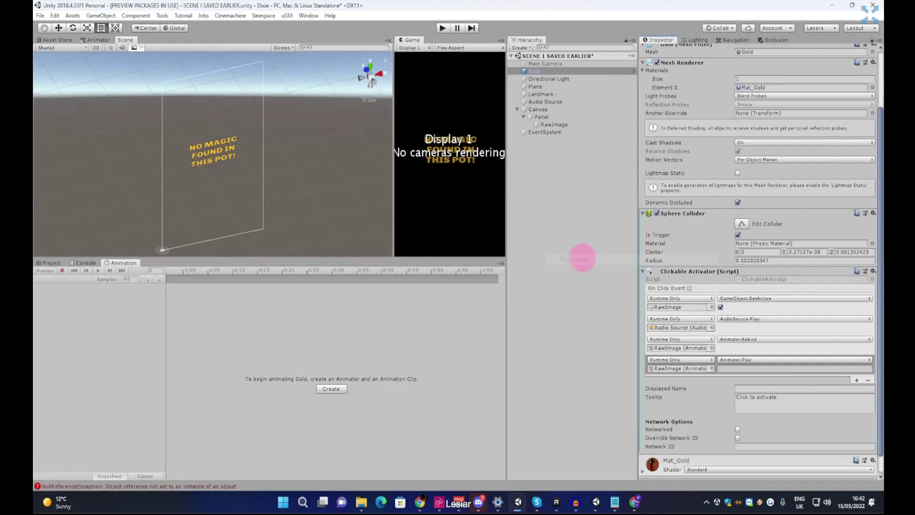
click(777, 368)
text(flasher)
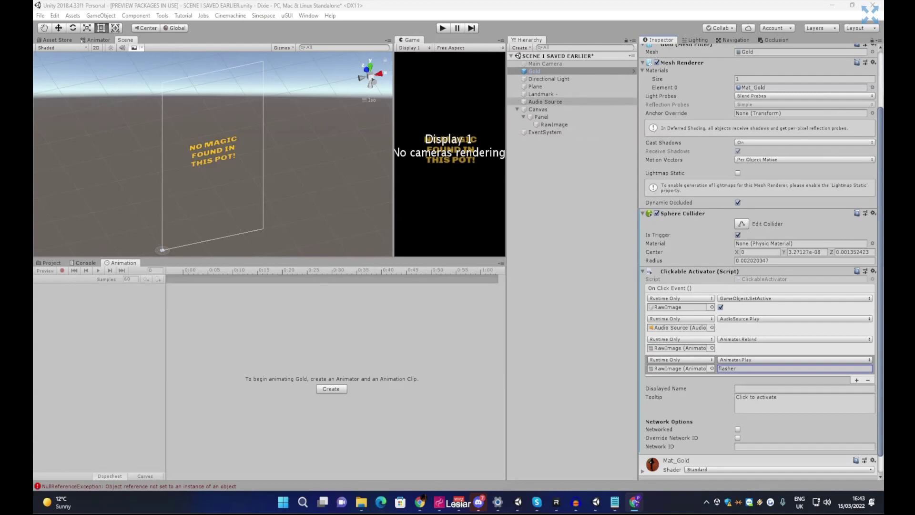
click(545, 101)
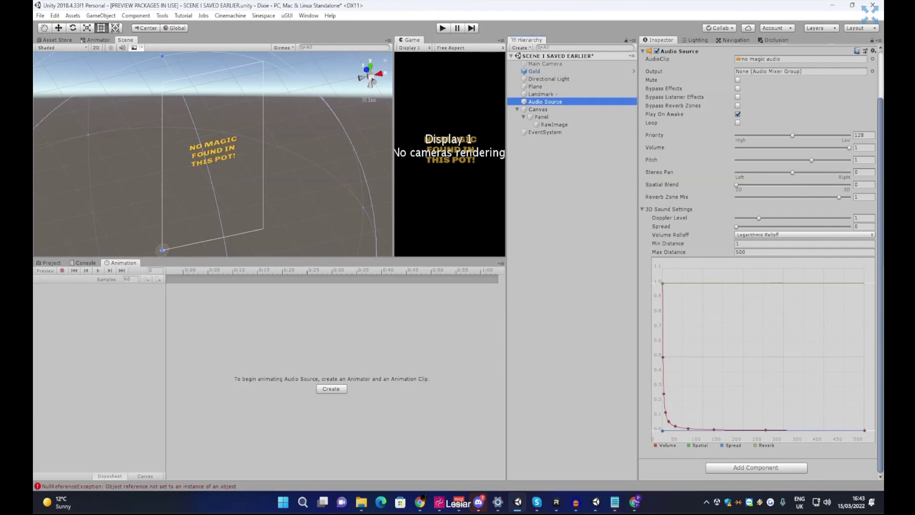
Set the Audio Source's Output to the SFX audio mixer group
click(872, 71)
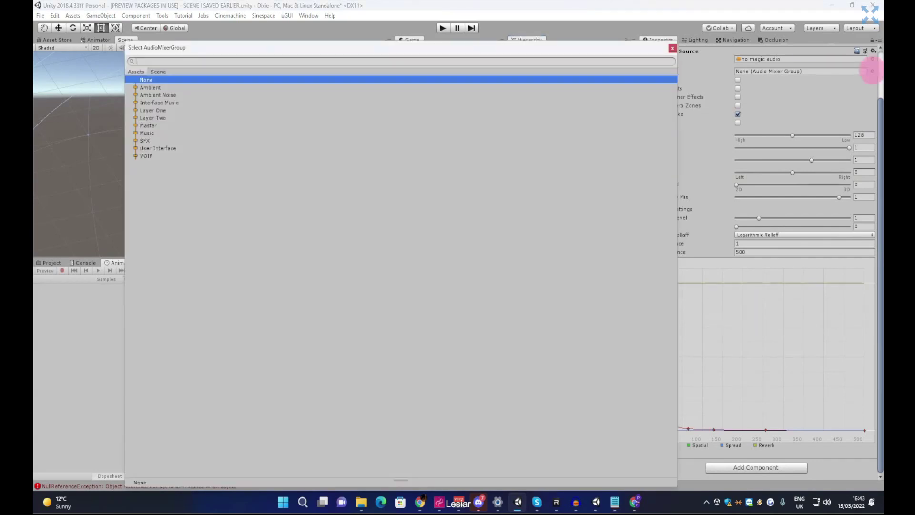
click(145, 140)
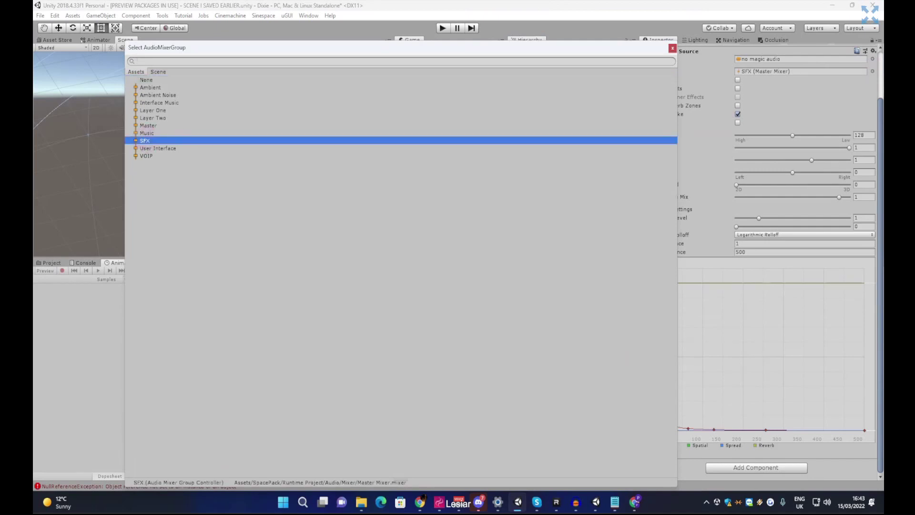
click(672, 48)
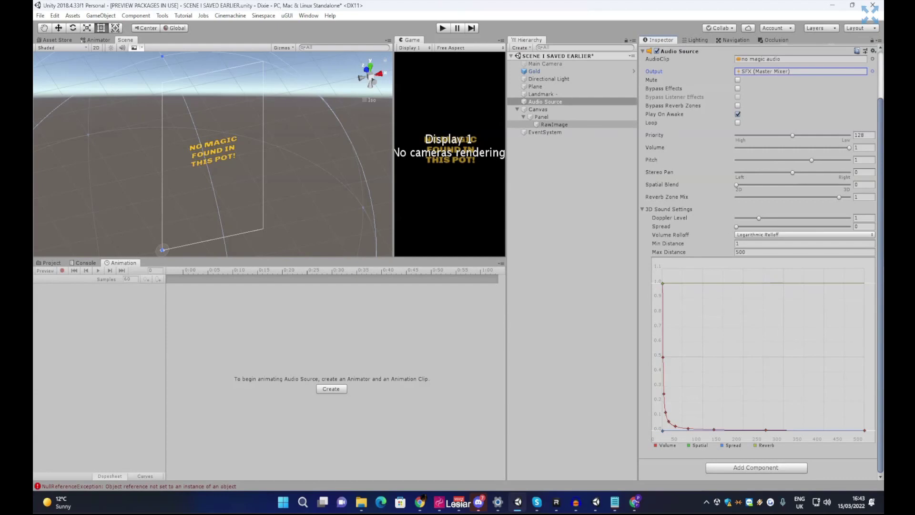
right_drag(374, 162, 387, 161)
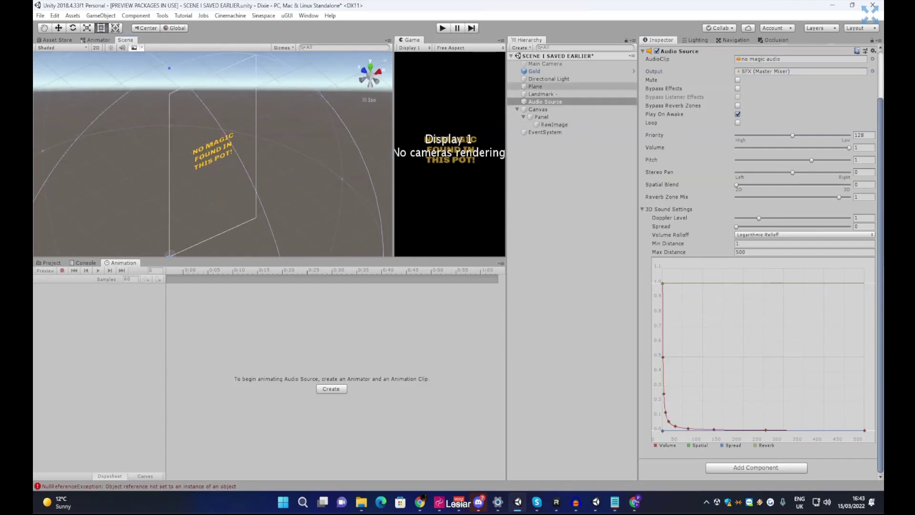
click(543, 86)
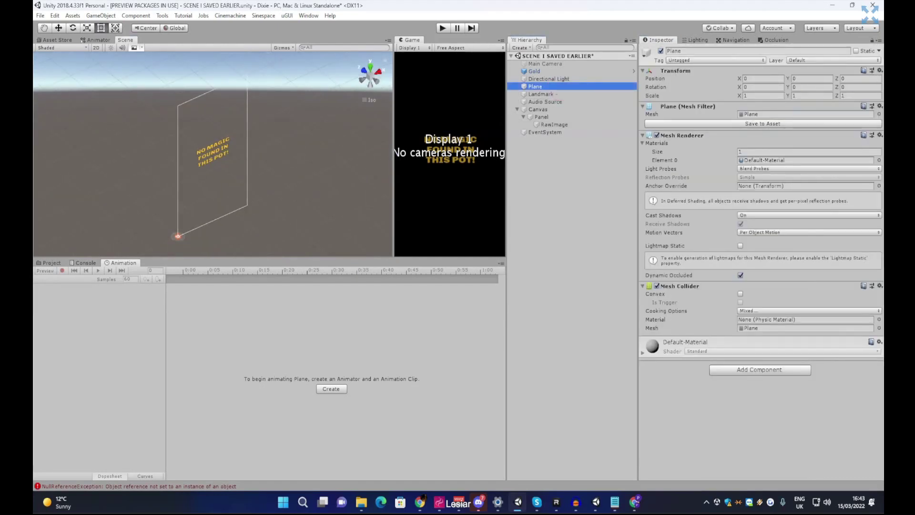
Save the scene, widen the Game view, and do a test run in Play mode
click(40, 15)
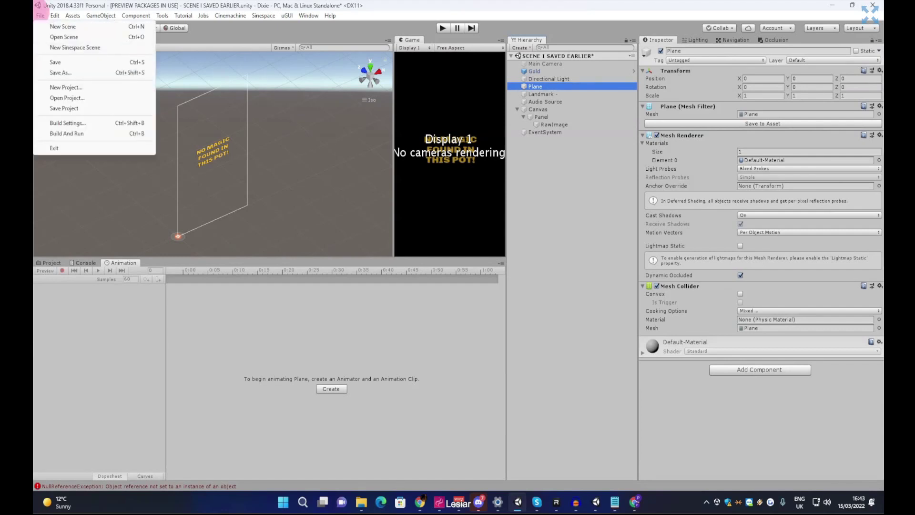
click(56, 63)
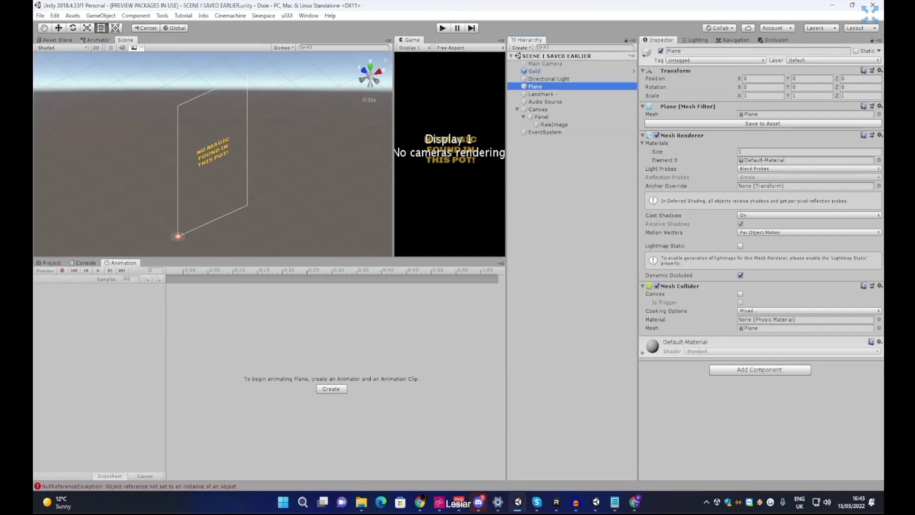
drag(394, 198, 213, 210)
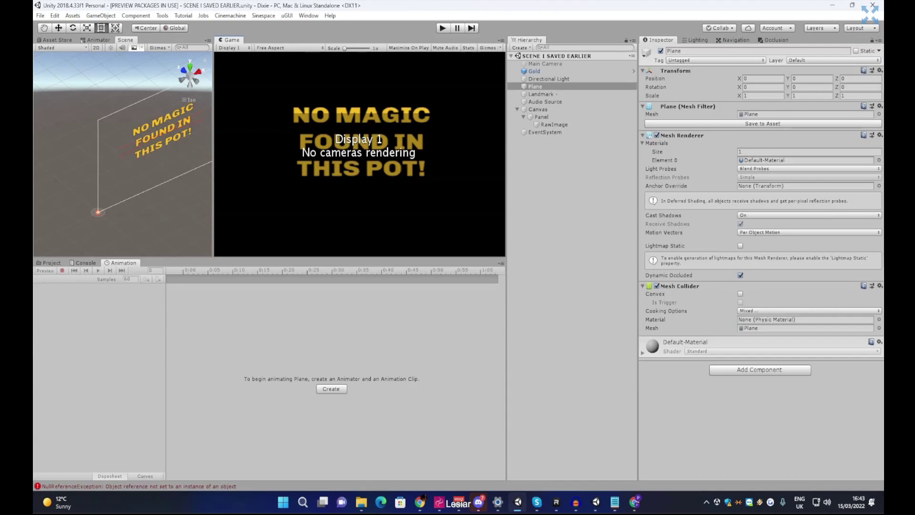
key(ctrl+p)
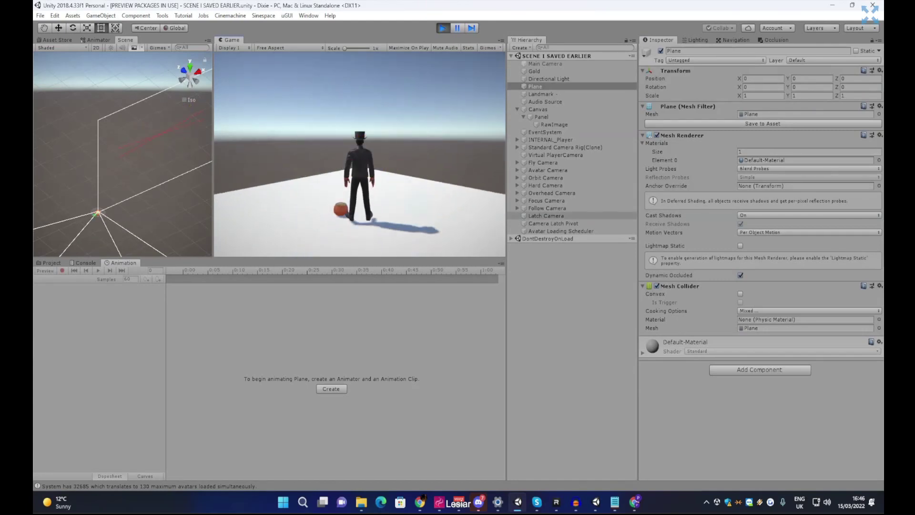
click(442, 27)
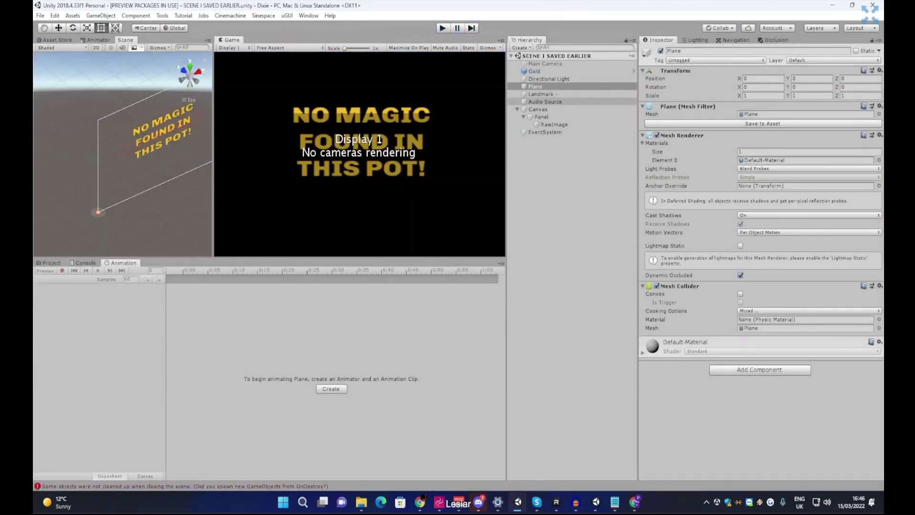
Untick Play On Awake on the Audio Source and disable the RawImage's Raw Image component
click(545, 101)
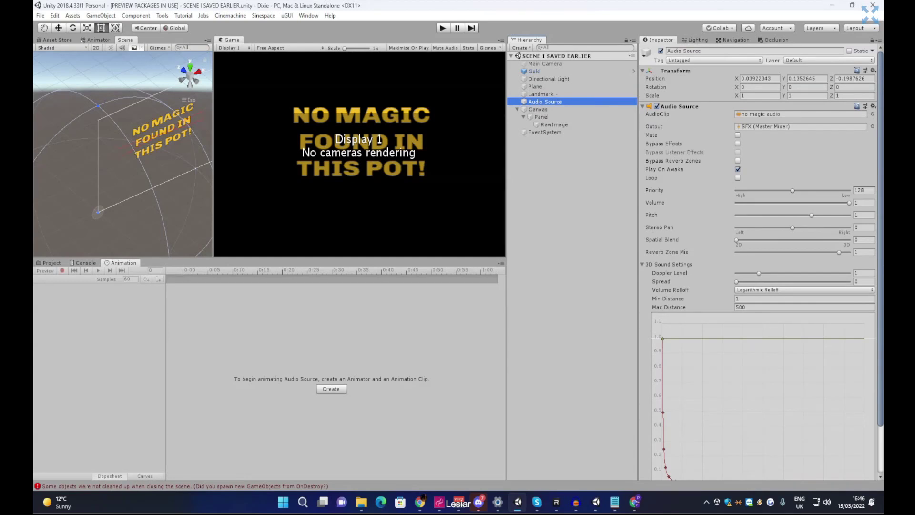
click(738, 170)
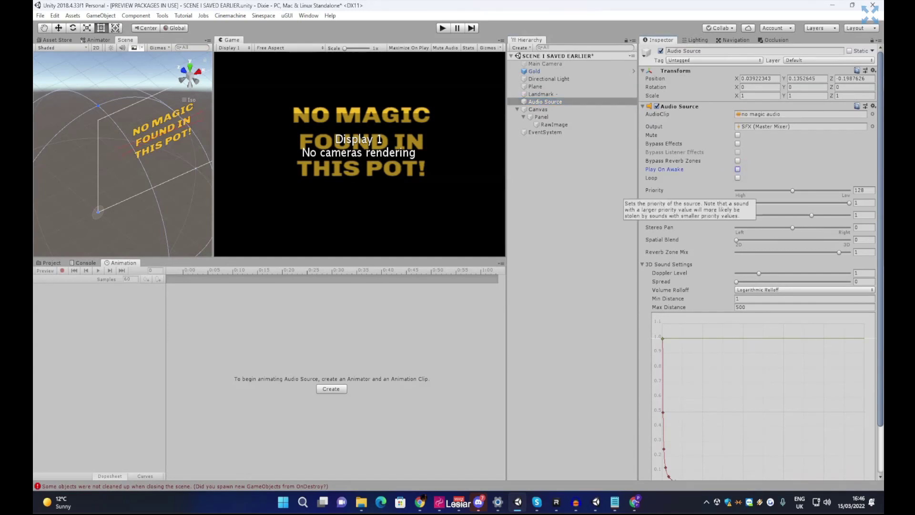
click(555, 125)
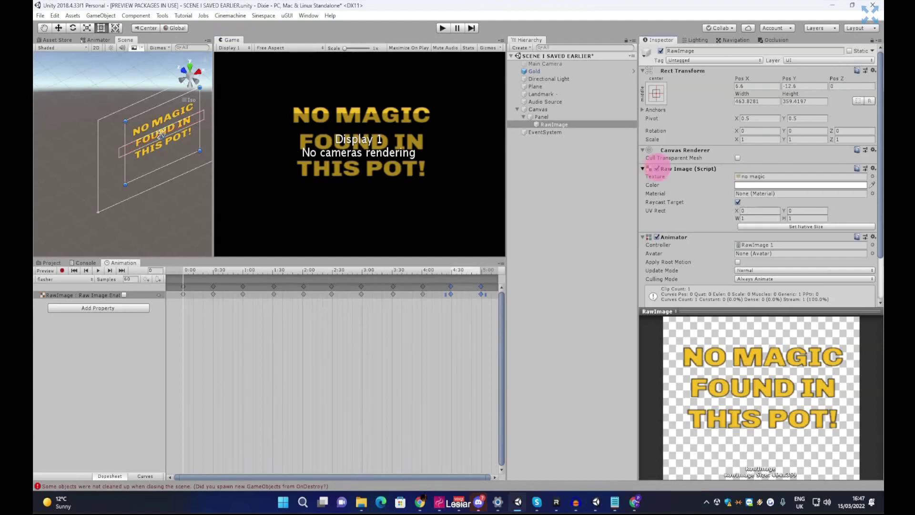
click(657, 169)
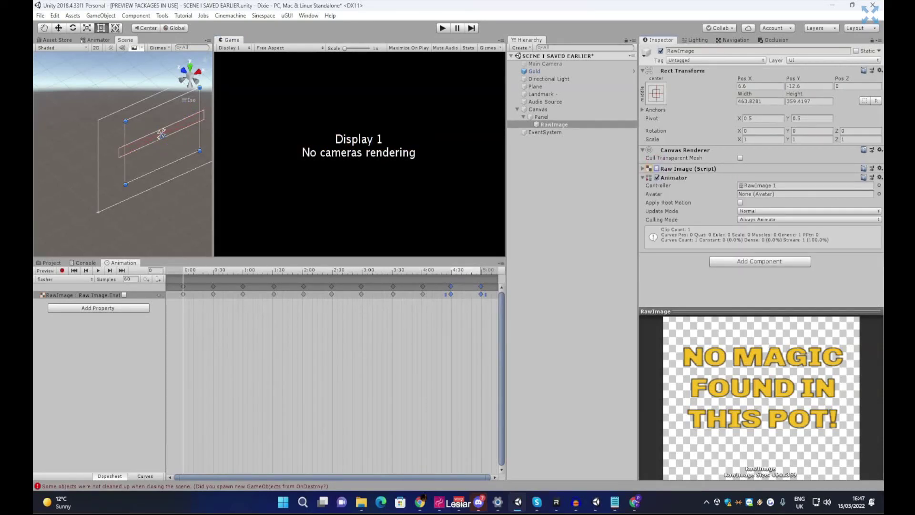
In Play mode, click the gold pot to confirm the no-magic message flashes, then stop
click(442, 28)
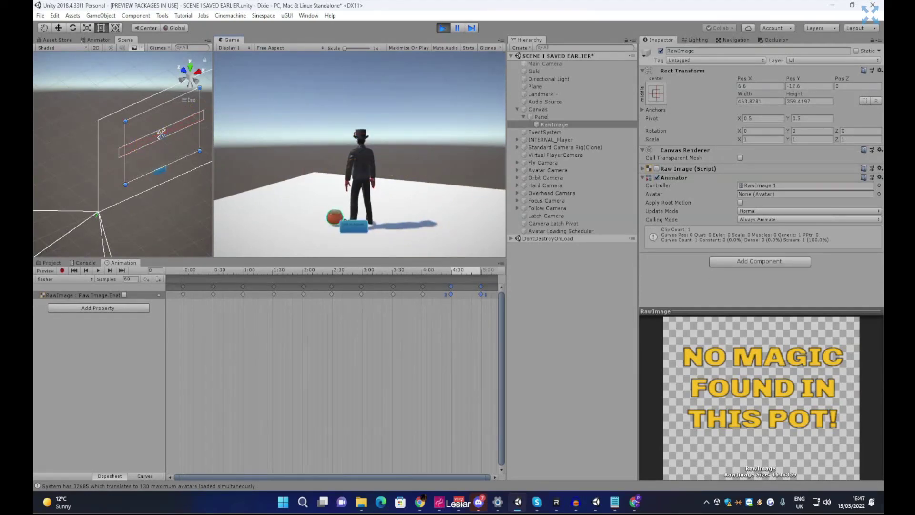
click(534, 208)
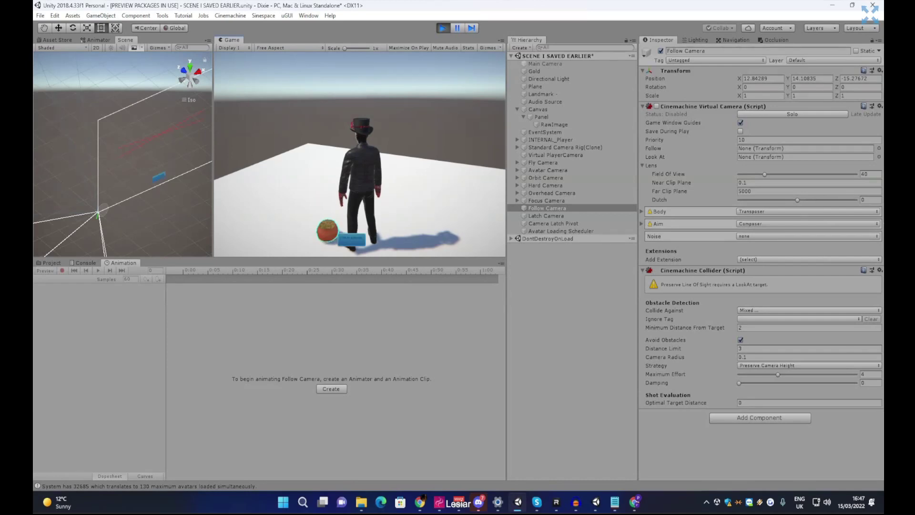
click(328, 231)
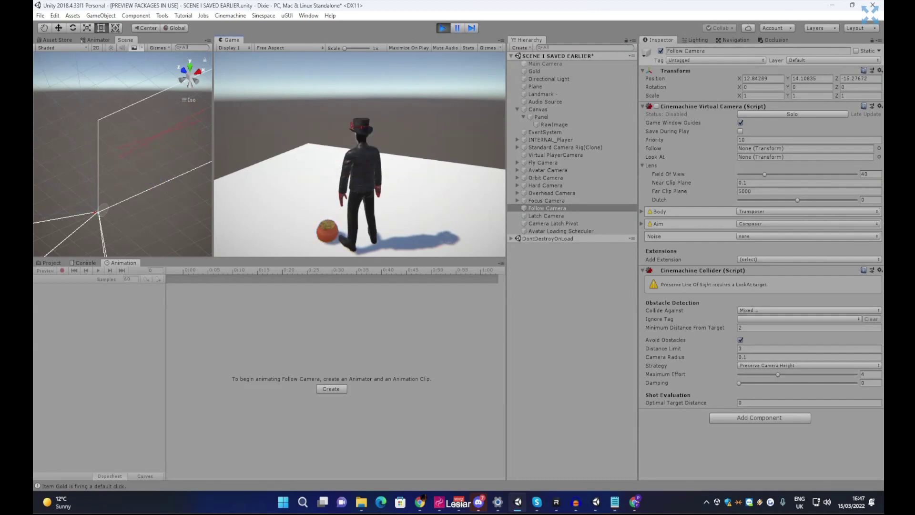
click(442, 27)
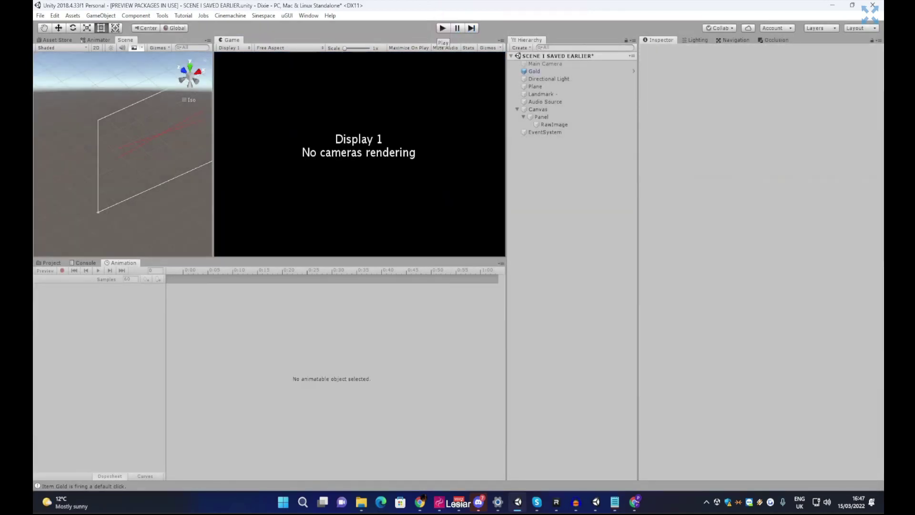
Deactivate the RawImage GameObject so it starts hidden, leaving its Animator enabled
click(554, 124)
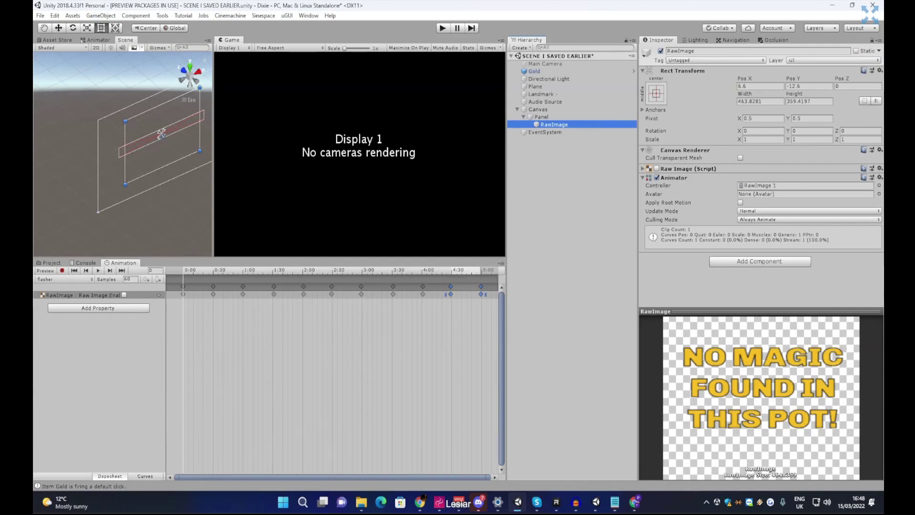
click(657, 177)
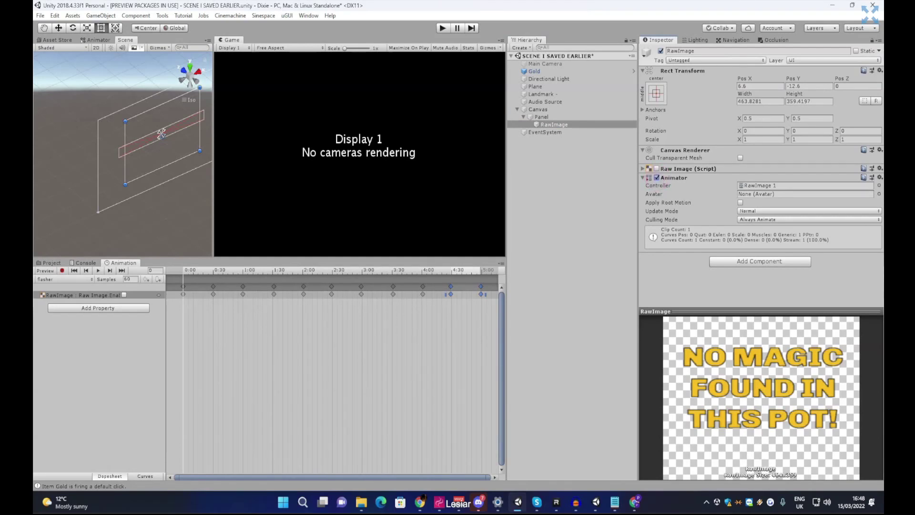
click(656, 177)
click(660, 50)
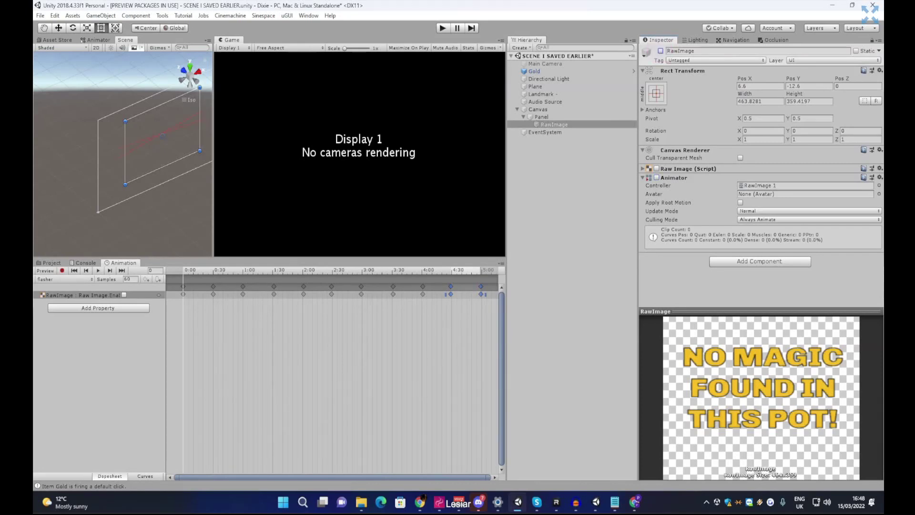
click(657, 178)
Start Play mode again and click in the Game view to test the gold pot
click(443, 28)
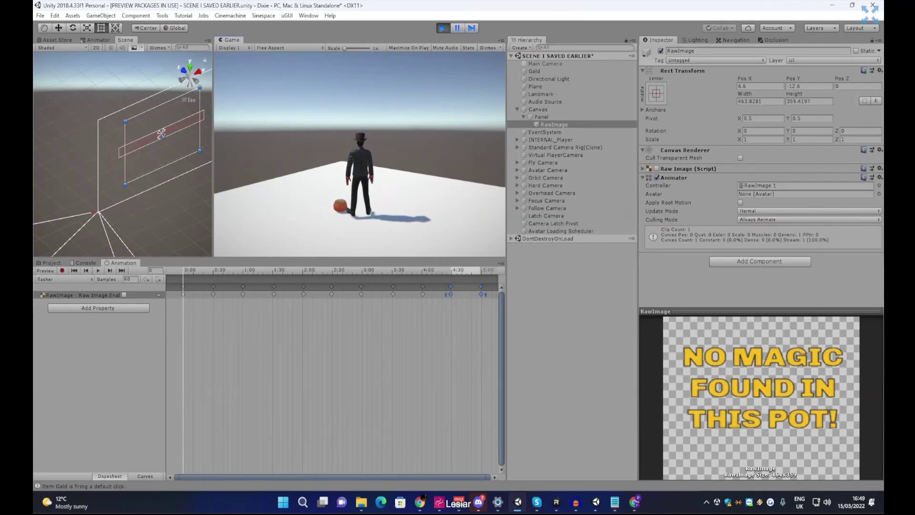
click(403, 225)
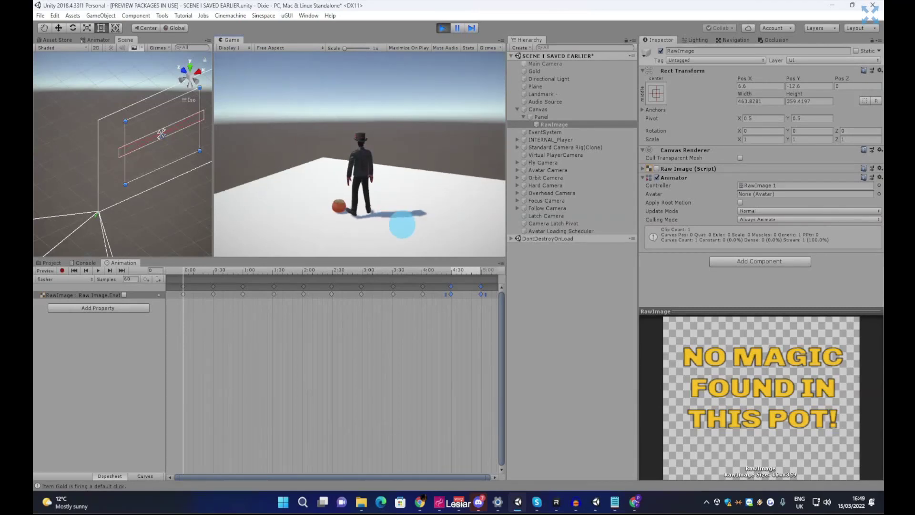